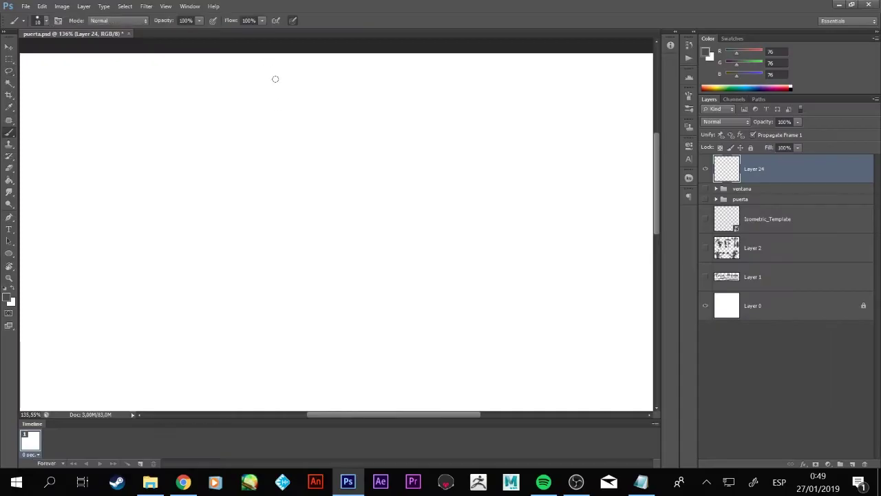
# - Hand-letter the title 'Vasija' with the brush and underline it twice
pyautogui.moveTo(263, 75)
pyautogui.mouseDown()
pyautogui.moveTo(288, 75)
pyautogui.moveTo(319, 109)
pyautogui.mouseUp()
pyautogui.moveTo(336, 95)
pyautogui.mouseDown()
pyautogui.moveTo(336, 107)
pyautogui.moveTo(376, 105)
pyautogui.mouseUp()
pyautogui.moveTo(267, 141)
pyautogui.mouseDown()
pyautogui.moveTo(380, 124)
pyautogui.moveTo(401, 129)
pyautogui.mouseUp()
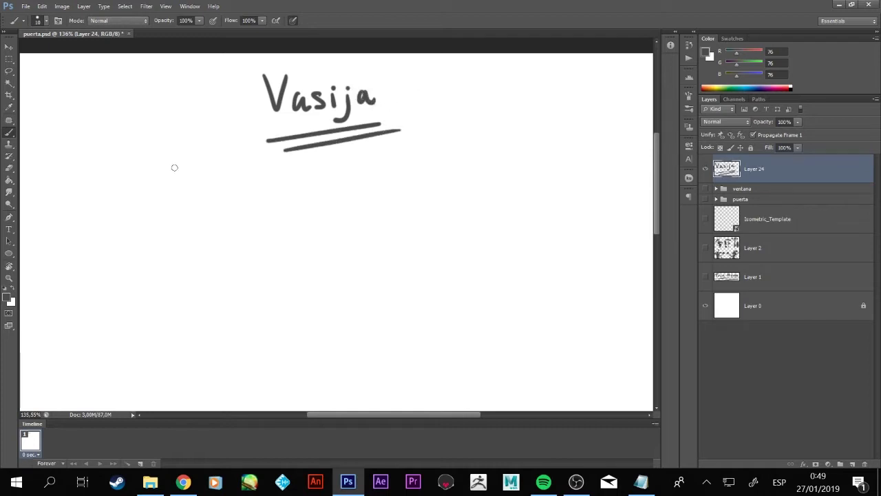
# - Letter the keywords 'Antigua - Sucia - Desgastada' beneath the title
pyautogui.moveTo(172, 169); pyautogui.dragTo(151, 214)
pyautogui.moveTo(171, 169); pyautogui.dragTo(170, 214)
pyautogui.moveTo(153, 198); pyautogui.dragTo(171, 200)
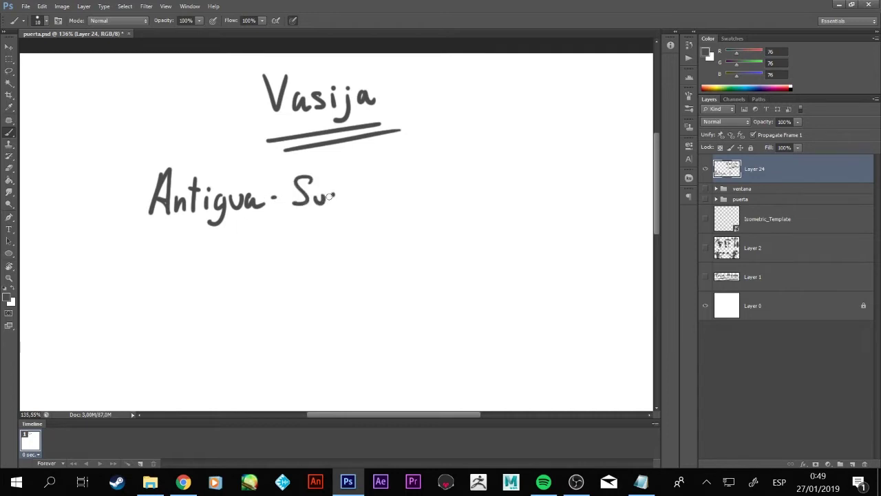
pyautogui.moveTo(407, 178)
pyautogui.mouseDown()
pyautogui.moveTo(408, 203)
pyautogui.moveTo(513, 193)
pyautogui.mouseUp()
pyautogui.moveTo(517, 192); pyautogui.dragTo(538, 197)
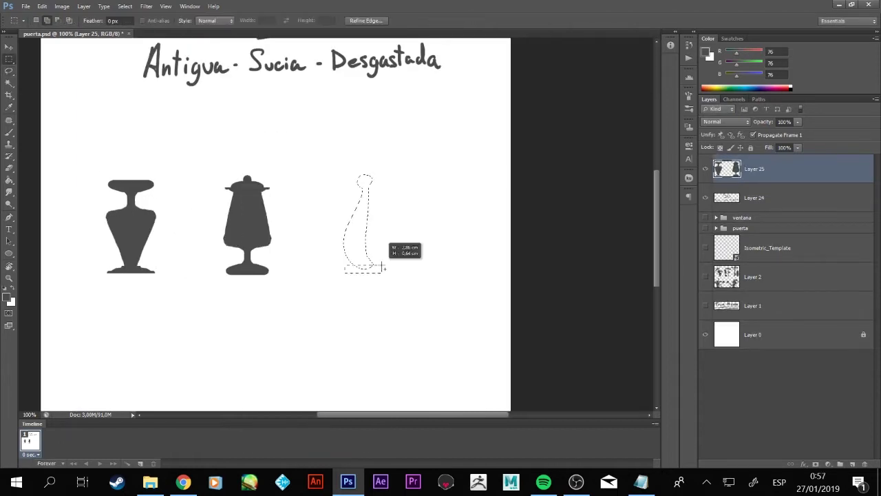
# - Fill a vase outline grey, reshape it with Free Transform, and outline the sixth vase's neck
pyautogui.hotkey('alt', 'BackSpace')
pyautogui.hotkey('ctrl', 'd')
pyautogui.hotkey('ctrl', 't')
pyautogui.rightClick(353, 247)
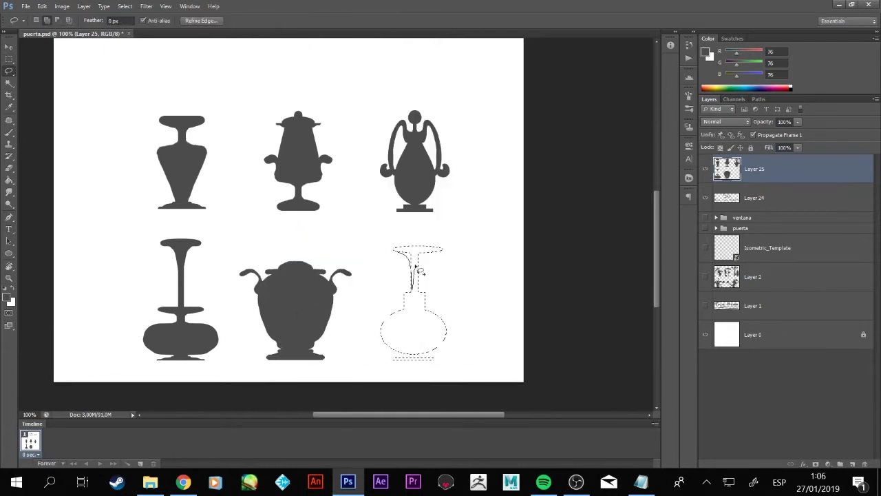
pyautogui.moveTo(409, 307); pyautogui.dragTo(417, 316)
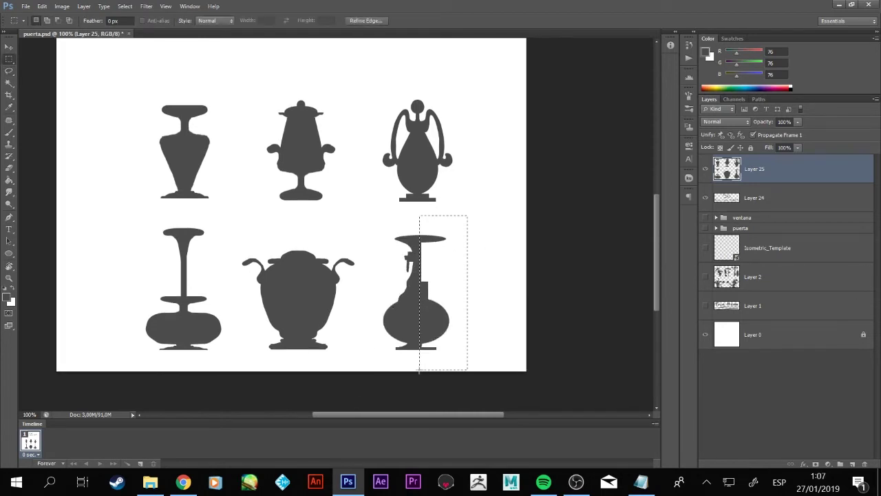
# - Add dark grey grass tufts, a blob and a tall frond around the first vase's stem
pyautogui.scroll(2, 256, 311)
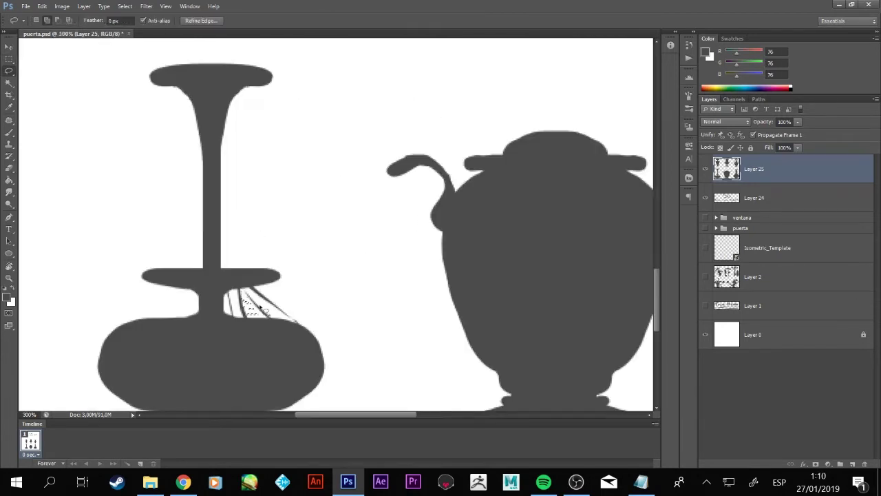
pyautogui.moveTo(177, 84); pyautogui.dragTo(179, 148)
pyautogui.moveTo(203, 241)
pyautogui.mouseDown()
pyautogui.moveTo(196, 272)
pyautogui.moveTo(153, 265)
pyautogui.mouseUp()
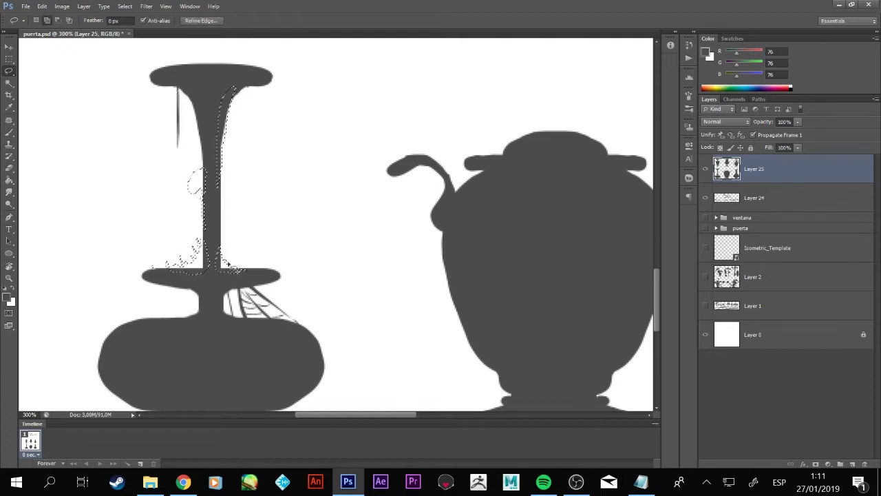
pyautogui.hotkey('alt', 'BackSpace')
pyautogui.moveTo(167, 318); pyautogui.dragTo(278, 320)
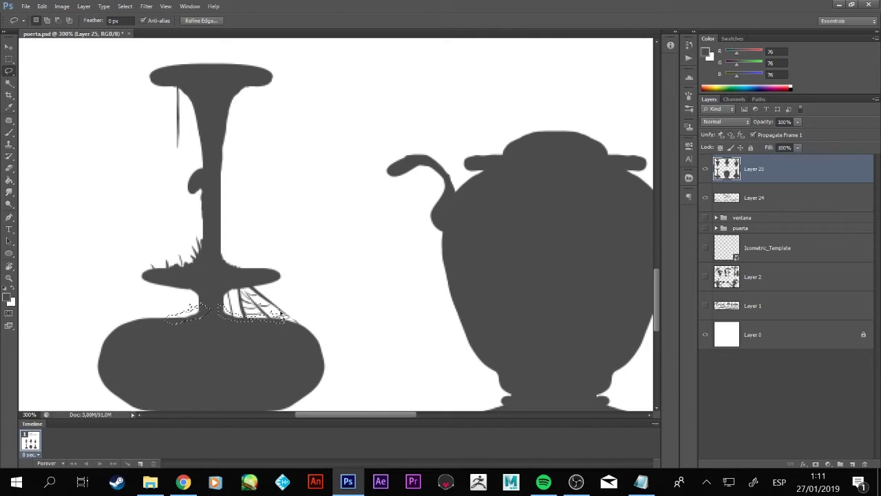
pyautogui.hotkey('alt', 'BackSpace')
pyautogui.moveTo(121, 324); pyautogui.dragTo(158, 323)
pyautogui.hotkey('alt', 'BackSpace')
pyautogui.hotkey('ctrl', '-')
pyautogui.moveTo(232, 200)
pyautogui.mouseDown()
pyautogui.moveTo(250, 195)
pyautogui.moveTo(272, 151)
pyautogui.moveTo(275, 185)
pyautogui.mouseUp()
pyautogui.hotkey('alt', 'BackSpace')
pyautogui.hotkey('alt', 'BackSpace')
pyautogui.hotkey('alt', 'BackSpace')
# - Chip the urn's left edge with a dark grey patch and enlarge its lid
pyautogui.scroll(-2, 275, 206)
pyautogui.hscroll(3, 272, 279)
pyautogui.moveTo(270, 249); pyautogui.dragTo(263, 261)
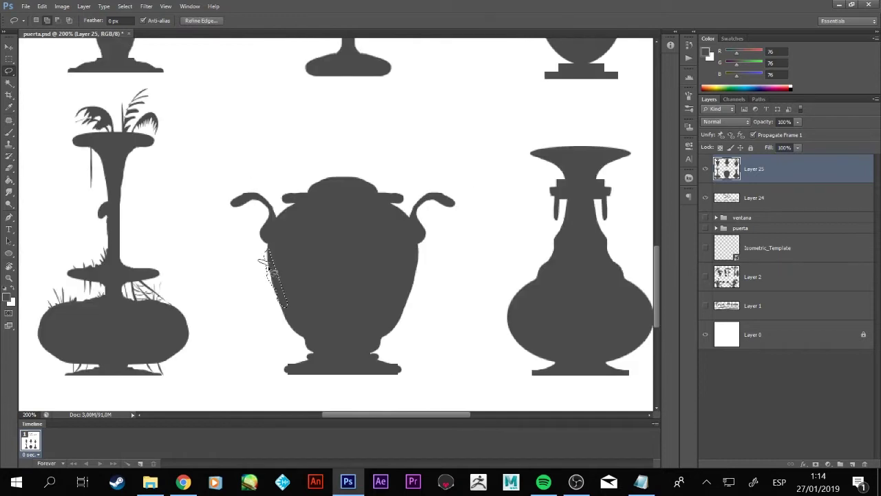
pyautogui.moveTo(288, 307); pyautogui.dragTo(275, 306)
pyautogui.hotkey('alt', 'BackSpace')
pyautogui.press('m')
pyautogui.moveTo(274, 168); pyautogui.dragTo(421, 210)
pyautogui.hotkey('ctrl', 't')
pyautogui.press('Return')
pyautogui.press('l')
pyautogui.moveTo(396, 320); pyautogui.dragTo(387, 357)
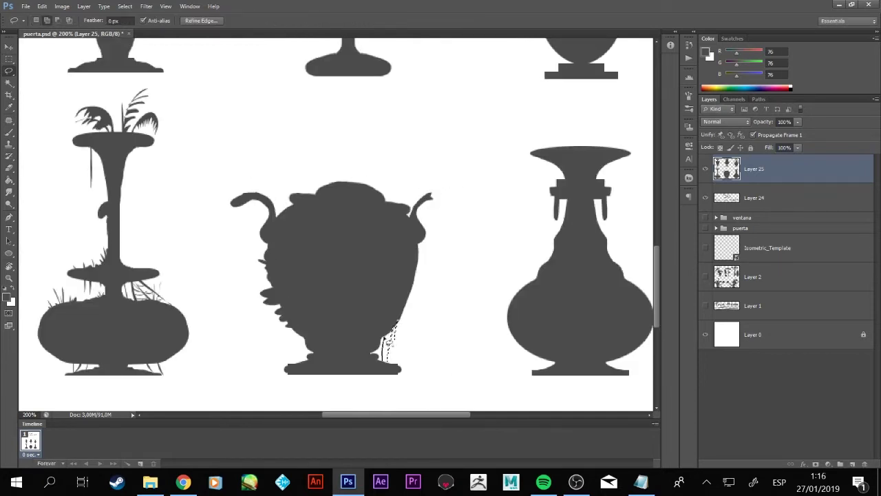
# - Grow dark grey leaves from the tall vase's mouth and chip its left lip and handle
pyautogui.scroll(1, 387, 365)
pyautogui.scroll(3, 366, 219)
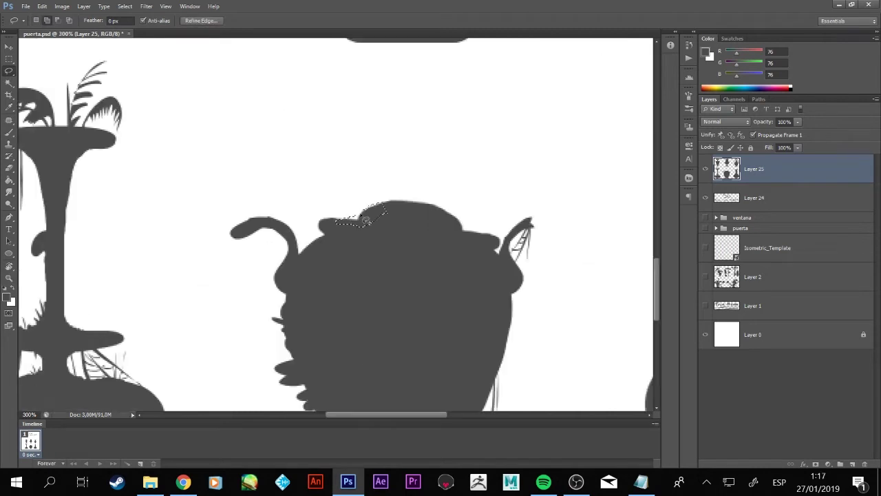
pyautogui.scroll(-1, 370, 217)
pyautogui.moveTo(440, 177); pyautogui.dragTo(418, 133)
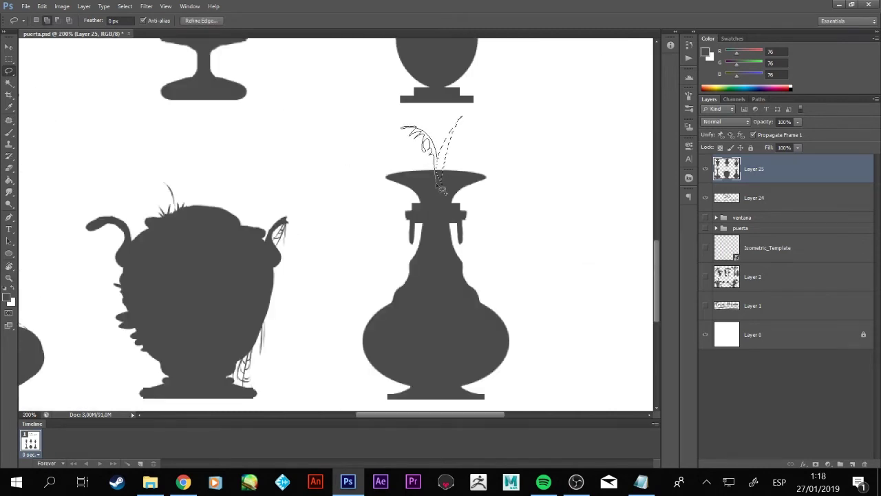
pyautogui.moveTo(441, 189); pyautogui.dragTo(441, 186)
pyautogui.hotkey('alt', 'BackSpace')
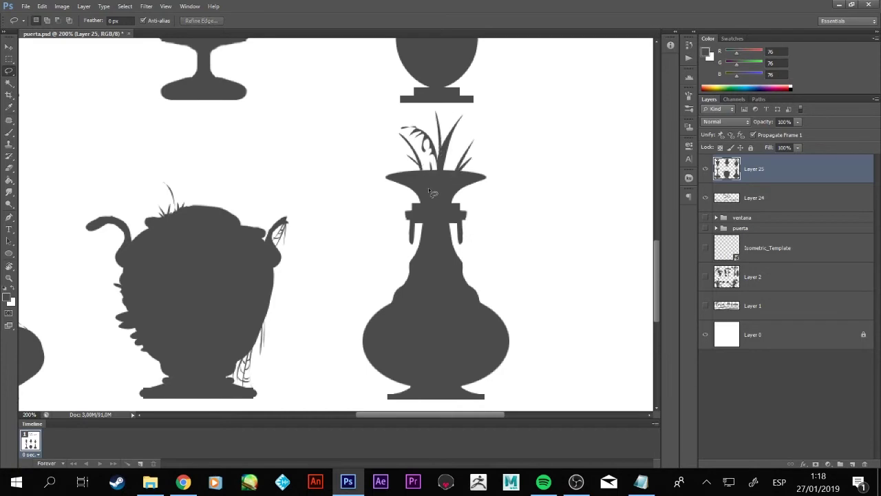
pyautogui.moveTo(415, 226); pyautogui.dragTo(419, 240)
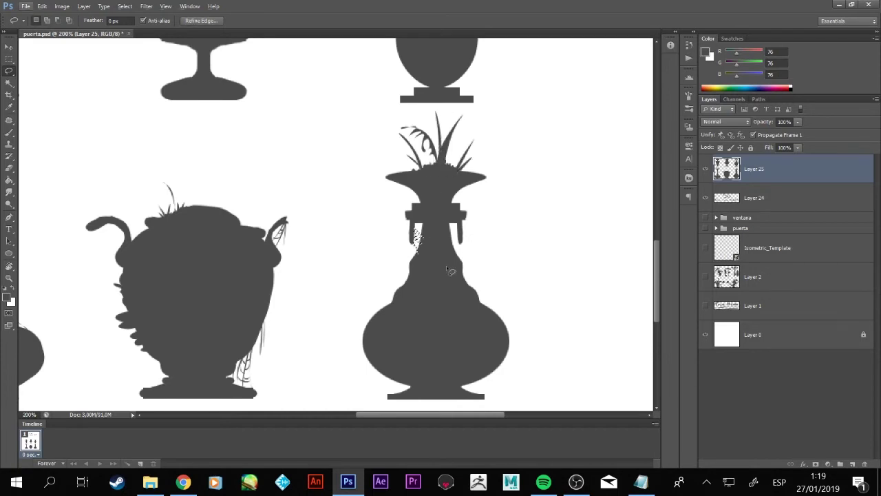
pyautogui.moveTo(404, 166); pyautogui.dragTo(387, 180)
pyautogui.hotkey('alt', 'BackSpace')
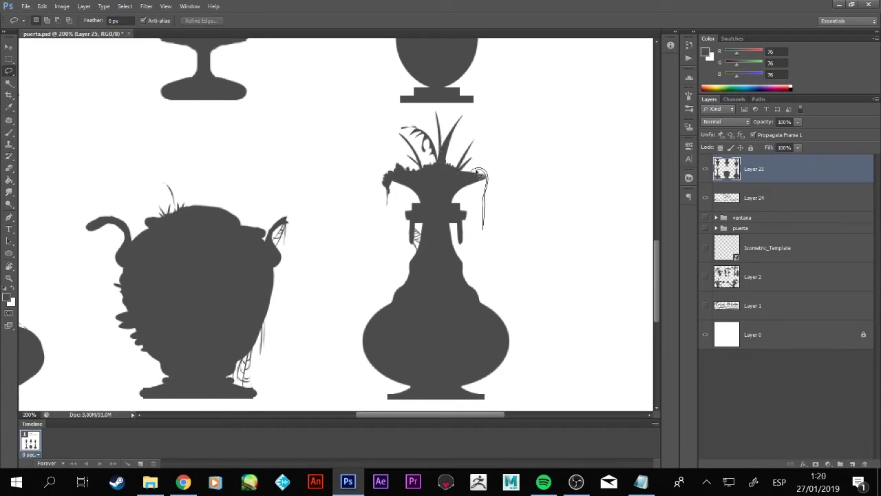
# - Add drooping lip strands, a body detail, a cobweb wedge, base rubble and a spiky crown
pyautogui.moveTo(476, 168)
pyautogui.mouseDown()
pyautogui.moveTo(487, 207)
pyautogui.moveTo(477, 169)
pyautogui.mouseUp()
pyautogui.hotkey('alt', 'BackSpace')
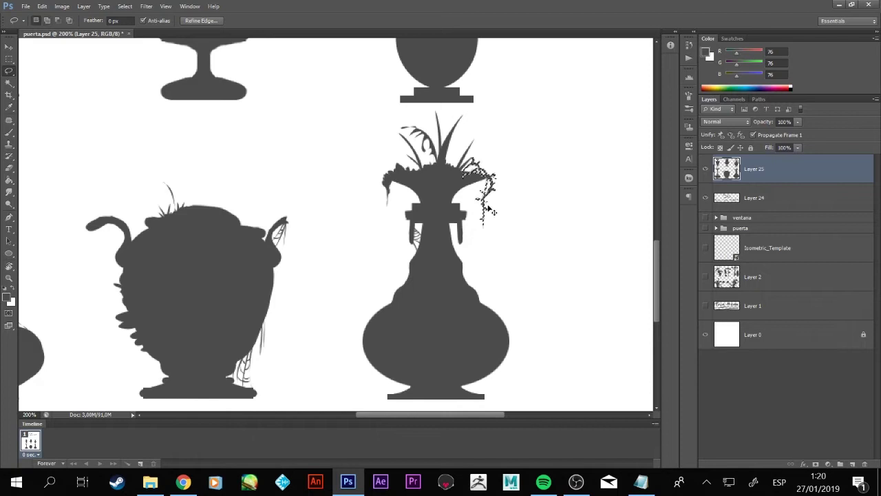
pyautogui.moveTo(399, 307)
pyautogui.mouseDown()
pyautogui.moveTo(388, 299)
pyautogui.moveTo(398, 306)
pyautogui.mouseUp()
pyautogui.hotkey('alt', 'BackSpace')
pyautogui.scroll(5, 468, 236)
pyautogui.moveTo(463, 227)
pyautogui.mouseDown()
pyautogui.moveTo(480, 258)
pyautogui.moveTo(472, 196)
pyautogui.moveTo(475, 305)
pyautogui.moveTo(473, 295)
pyautogui.mouseUp()
pyautogui.hotkey('alt', 'BackSpace')
pyautogui.hotkey('alt', 'BackSpace')
pyautogui.moveTo(507, 338)
pyautogui.mouseDown()
pyautogui.moveTo(470, 354)
pyautogui.moveTo(537, 342)
pyautogui.moveTo(544, 355)
pyautogui.mouseUp()
pyautogui.hotkey('alt', 'BackSpace')
pyautogui.hotkey('alt', 'BackSpace')
# - Fill dark grey spikes and grass along the middle vase's sides and stem base
pyautogui.moveTo(284, 320); pyautogui.dragTo(369, 311)
pyautogui.moveTo(417, 251); pyautogui.dragTo(422, 264)
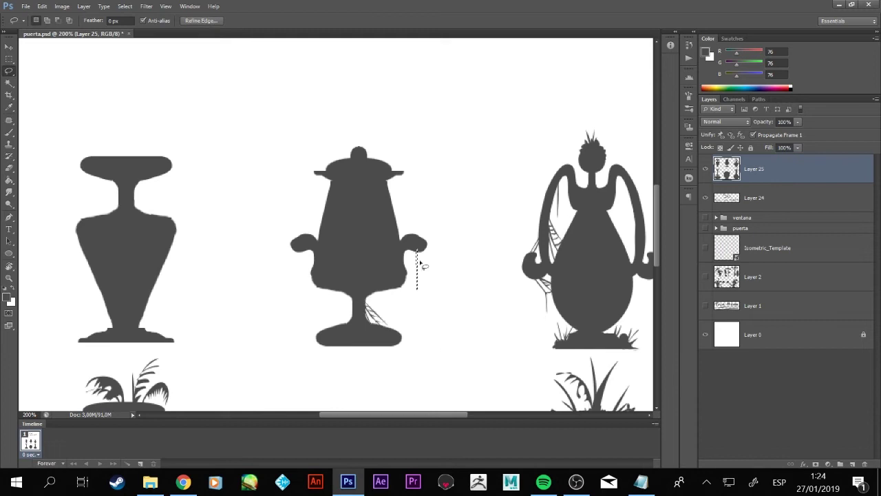
pyautogui.moveTo(359, 150); pyautogui.dragTo(356, 160)
pyautogui.moveTo(328, 211); pyautogui.dragTo(321, 234)
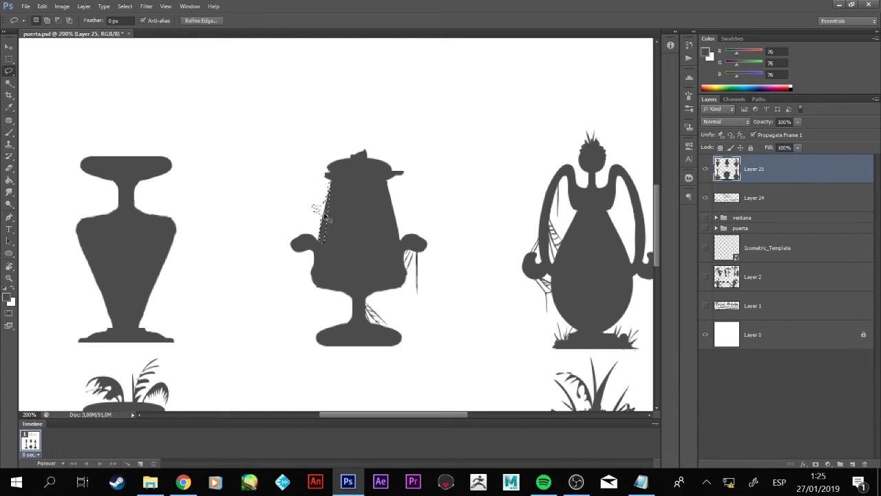
pyautogui.hotkey('alt', 'BackSpace')
pyautogui.moveTo(355, 313)
pyautogui.mouseDown()
pyautogui.moveTo(373, 320)
pyautogui.moveTo(337, 331)
pyautogui.mouseUp()
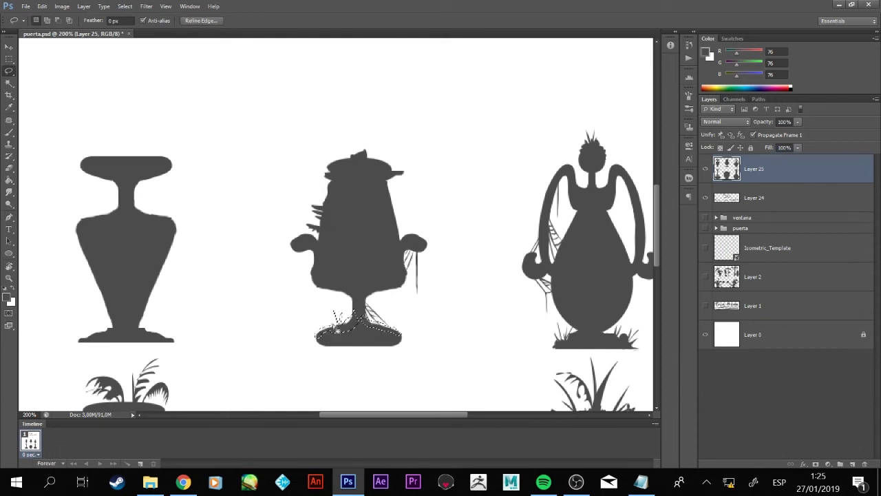
pyautogui.hotkey('alt', 'BackSpace')
# - Add a dark grey cobweb on the left vase's neck and a dangling strand
pyautogui.moveTo(405, 214)
pyautogui.mouseDown()
pyautogui.moveTo(427, 238)
pyautogui.moveTo(584, 249)
pyautogui.mouseUp()
pyautogui.hotkey('alt', 'BackSpace')
pyautogui.moveTo(278, 174); pyautogui.dragTo(314, 165)
pyautogui.hotkey('alt', 'BackSpace')
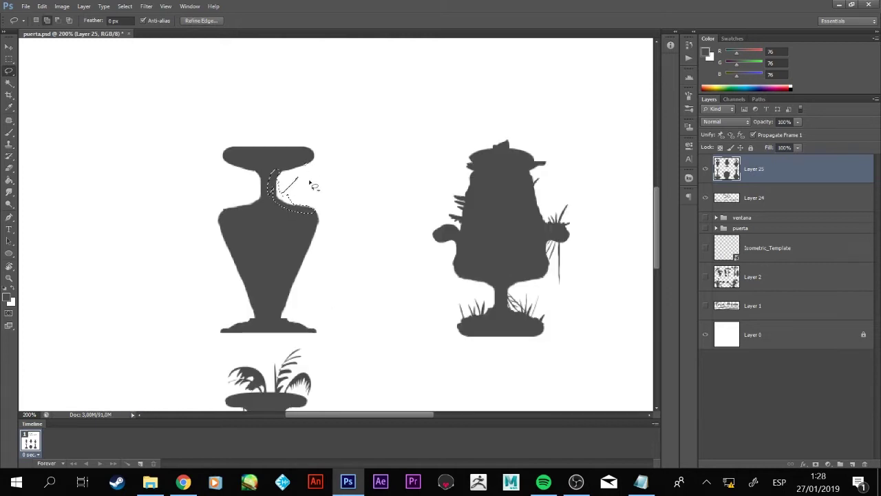
pyautogui.hotkey('ctrl', 'd')
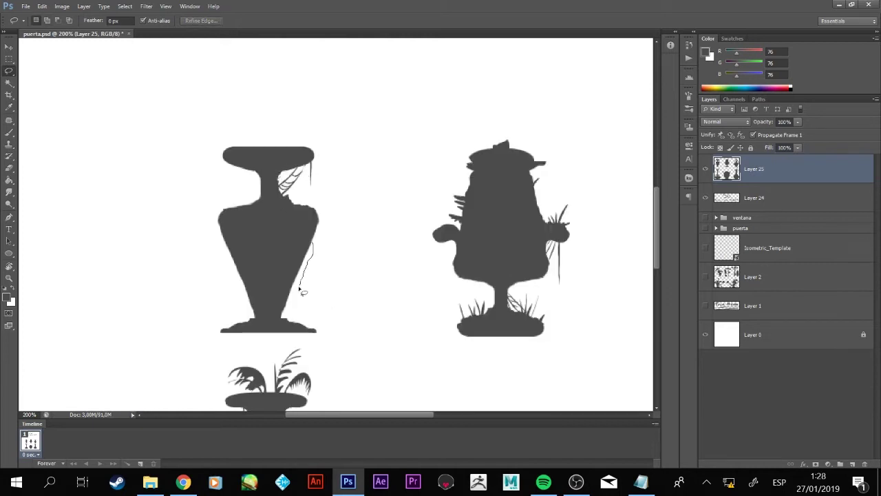
pyautogui.moveTo(312, 242); pyautogui.dragTo(298, 312)
# - Fill a spiky tuft, grass and a flower above the left vase's rim
pyautogui.moveTo(313, 258); pyautogui.dragTo(341, 151)
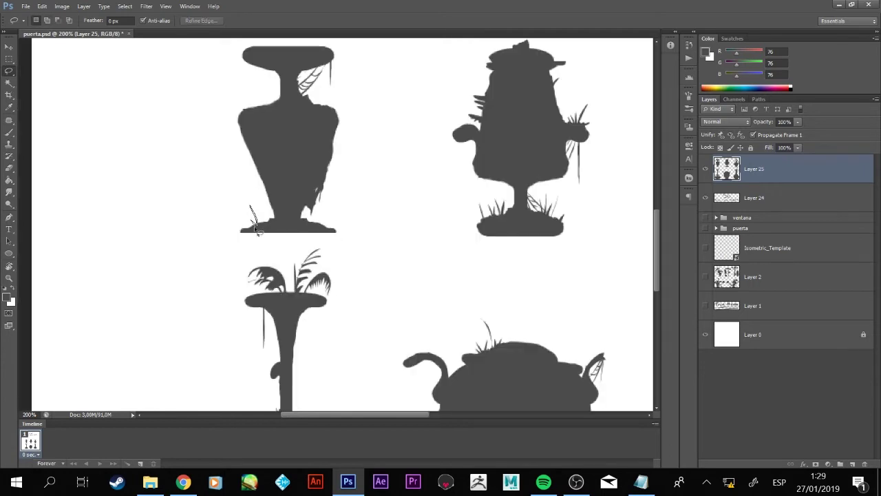
pyautogui.moveTo(296, 44)
pyautogui.mouseDown()
pyautogui.moveTo(312, 215)
pyautogui.moveTo(341, 171)
pyautogui.mouseUp()
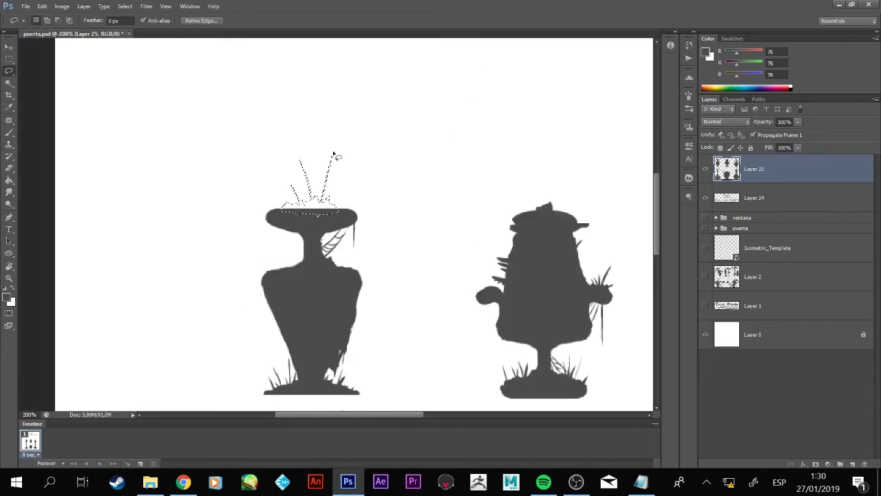
pyautogui.hotkey('alt', 'BackSpace')
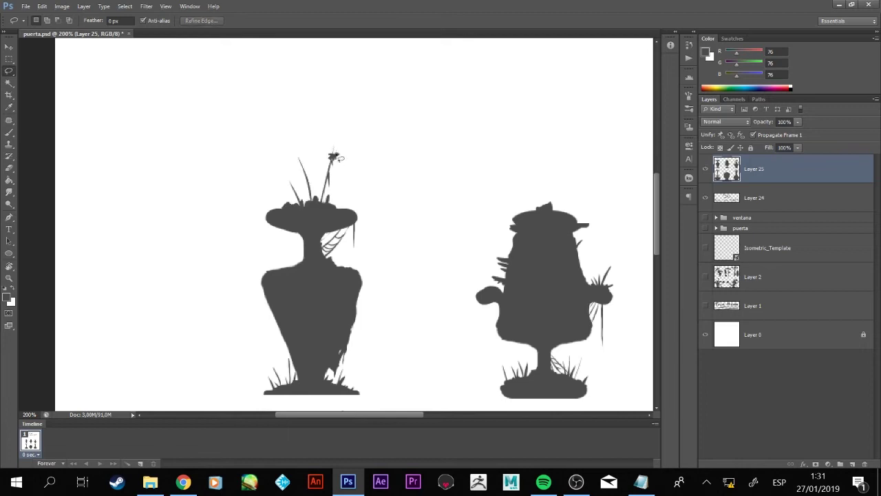
pyautogui.hotkey('ctrl', 'd')
pyautogui.hotkey('alt', 'BackSpace')
pyautogui.moveTo(344, 141)
pyautogui.mouseDown()
pyautogui.moveTo(332, 207)
pyautogui.moveTo(320, 165)
pyautogui.mouseUp()
pyautogui.hotkey('alt', 'BackSpace')
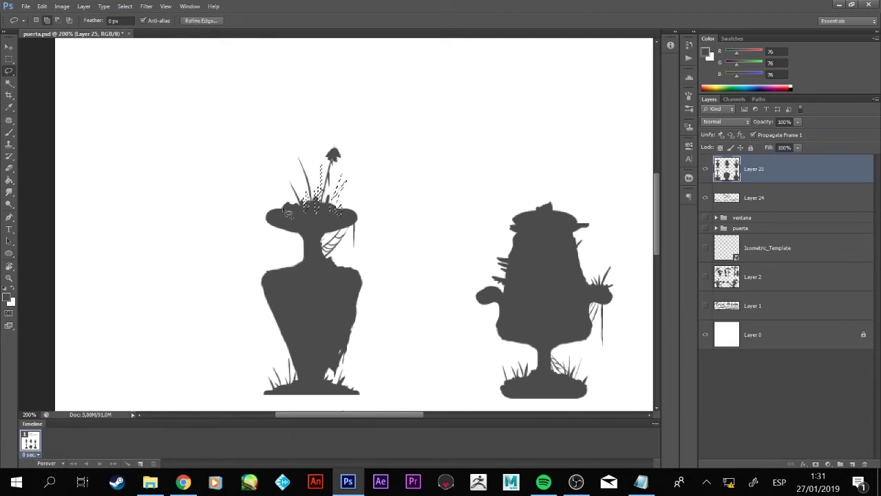
# - Fill dark grey drips down the left vase's left side, then fit the canvas in view
pyautogui.moveTo(296, 207)
pyautogui.mouseDown()
pyautogui.moveTo(267, 203)
pyautogui.moveTo(256, 246)
pyautogui.moveTo(266, 270)
pyautogui.mouseUp()
pyautogui.hotkey('alt', 'BackSpace')
pyautogui.hotkey('ctrl', 'd')
pyautogui.hotkey('ctrl', '+')
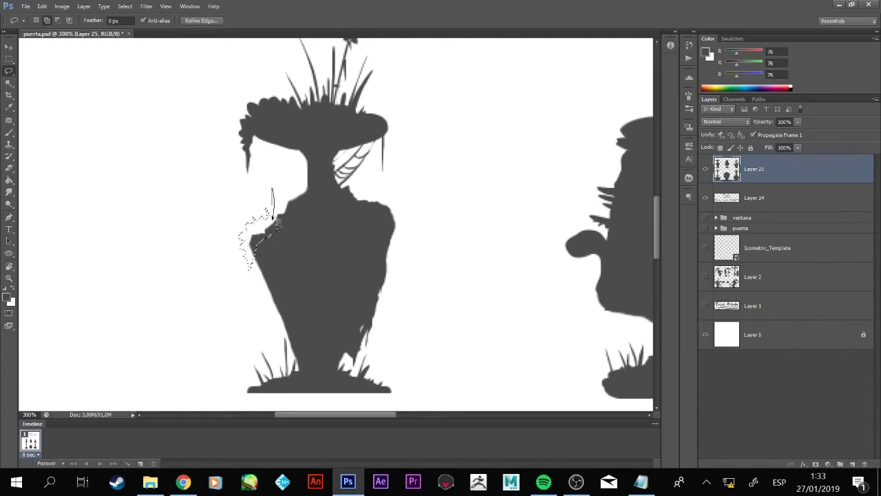
pyautogui.hotkey('alt', 'BackSpace')
pyautogui.hotkey('ctrl', '0')
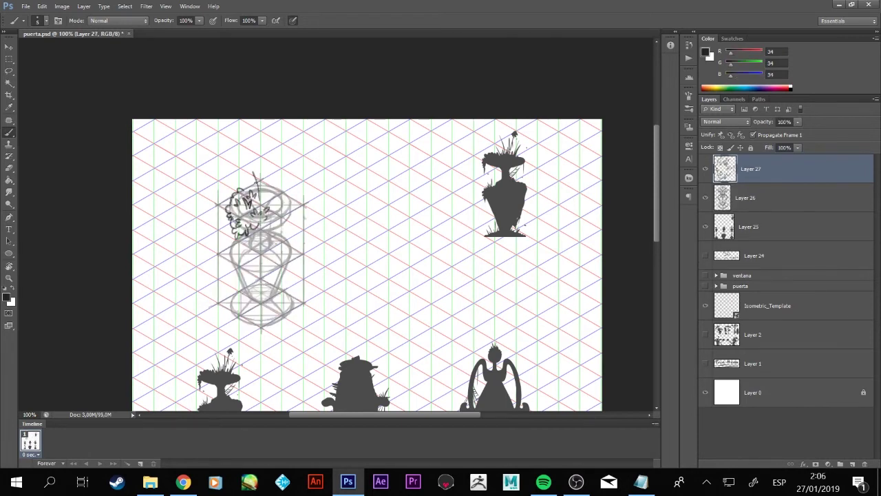
# - Draw a flower stem and the base ellipse of the isometric vase, adding strokes on a new layer
pyautogui.moveTo(262, 197); pyautogui.dragTo(275, 147)
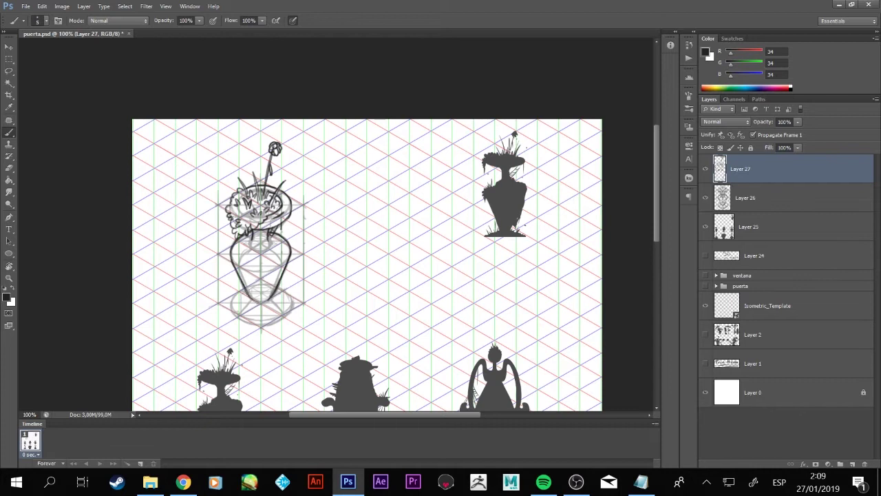
pyautogui.moveTo(231, 303)
pyautogui.mouseDown()
pyautogui.moveTo(271, 289)
pyautogui.moveTo(276, 321)
pyautogui.mouseUp()
pyautogui.hotkey('ctrl', 'shift', 'alt', 'n')
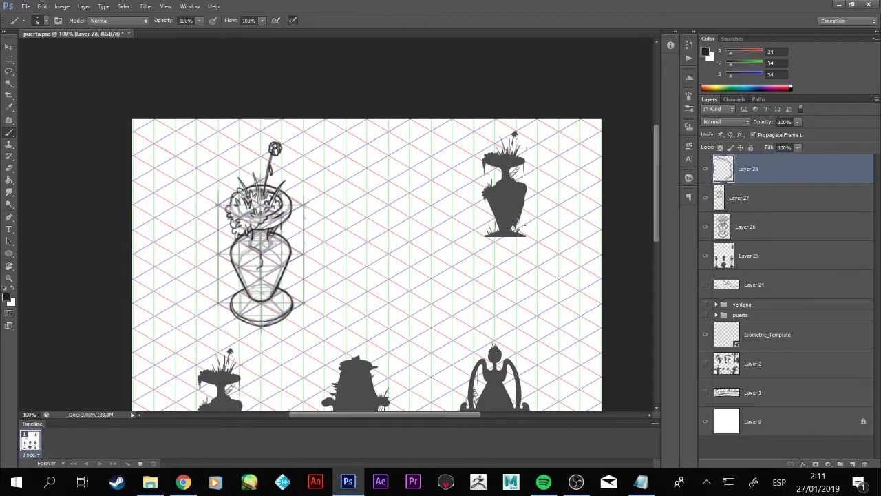
pyautogui.moveTo(259, 272); pyautogui.dragTo(234, 250)
pyautogui.moveTo(242, 295); pyautogui.dragTo(232, 310)
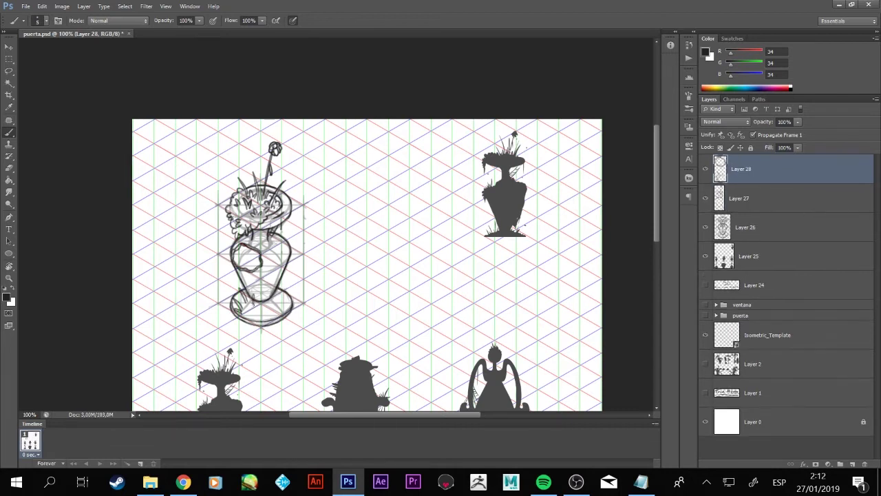
# - Erase parts of the sketch and draw leafy foliage inside the vase body on another layer
pyautogui.hotkey('ctrl', 'e')
pyautogui.hotkey('ctrl', 'shift', 'alt', 'n')
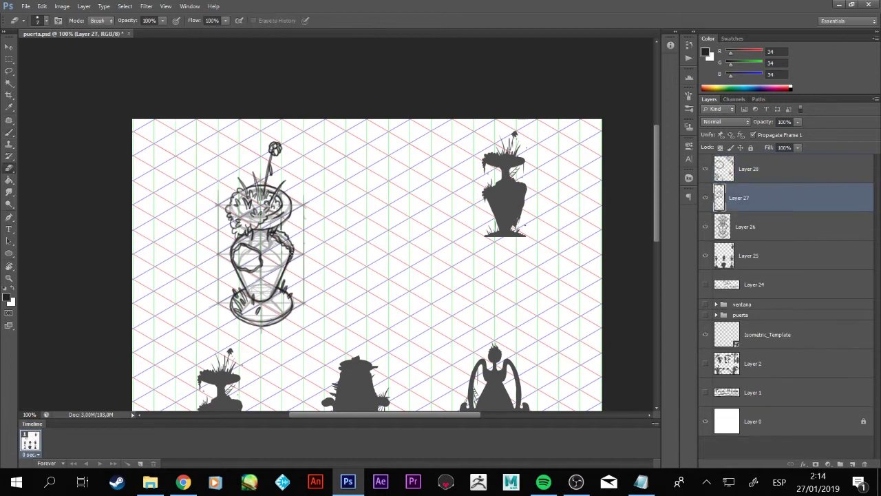
pyautogui.moveTo(238, 246)
pyautogui.mouseDown()
pyautogui.moveTo(258, 260)
pyautogui.moveTo(230, 271)
pyautogui.moveTo(261, 274)
pyautogui.mouseUp()
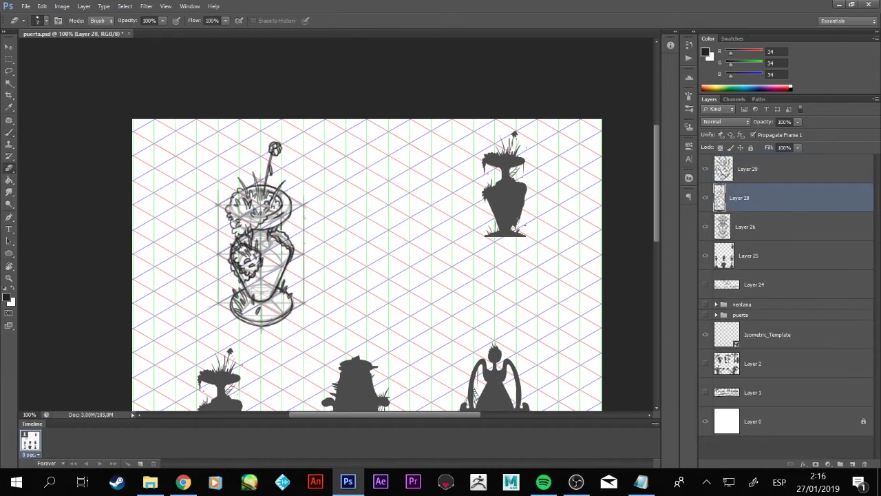
# - On a new layer, lasso-select around the vase's neck and body
pyautogui.hotkey('ctrl', 'shift', 'alt', 'n')
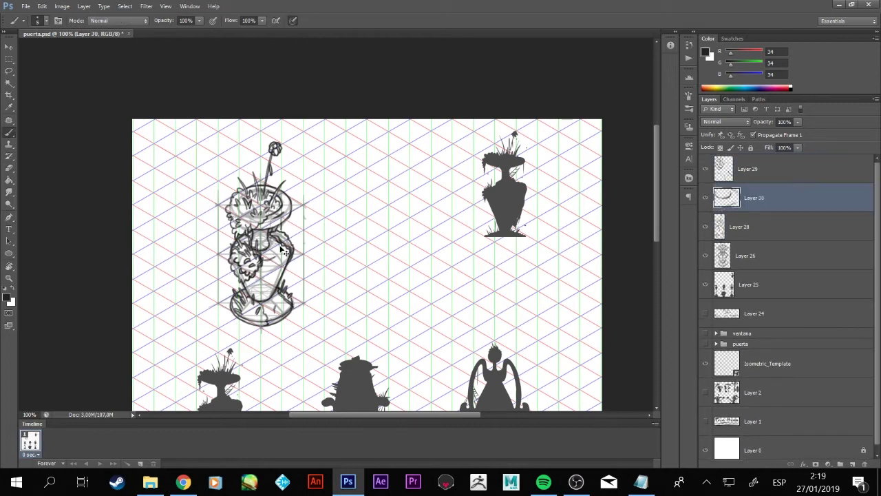
pyautogui.press('l')
pyautogui.scroll(1, 248, 217)
pyautogui.moveTo(336, 191)
pyautogui.mouseDown()
pyautogui.moveTo(265, 289)
pyautogui.moveTo(296, 241)
pyautogui.moveTo(231, 245)
pyautogui.moveTo(272, 215)
pyautogui.mouseUp()
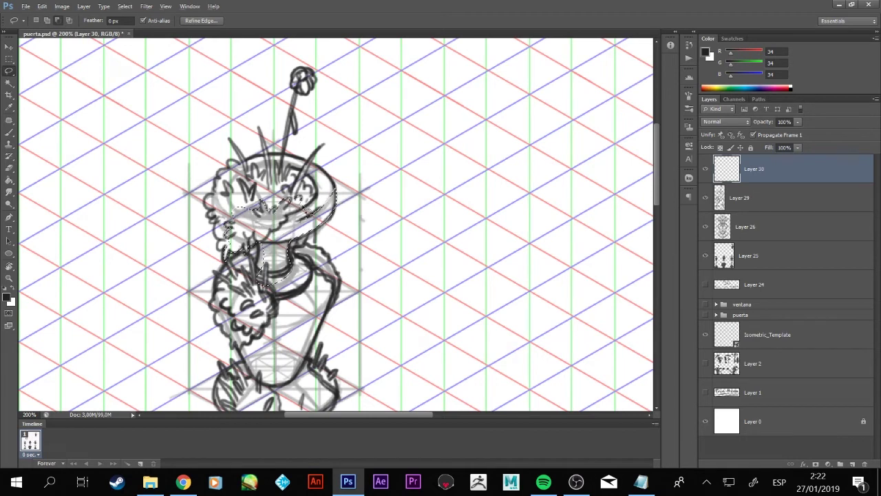
pyautogui.moveTo(289, 220)
pyautogui.mouseDown()
pyautogui.moveTo(331, 196)
pyautogui.moveTo(272, 169)
pyautogui.mouseUp()
pyautogui.scroll(-1, 307, 323)
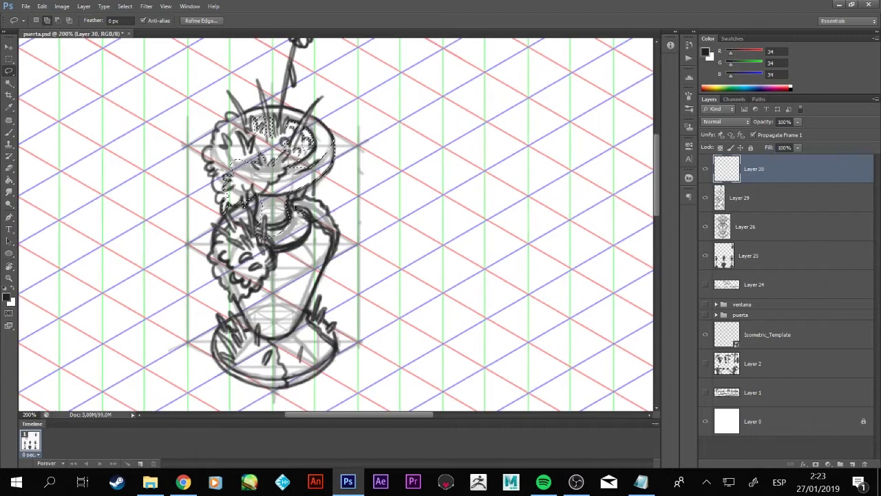
pyautogui.moveTo(307, 324); pyautogui.dragTo(270, 238)
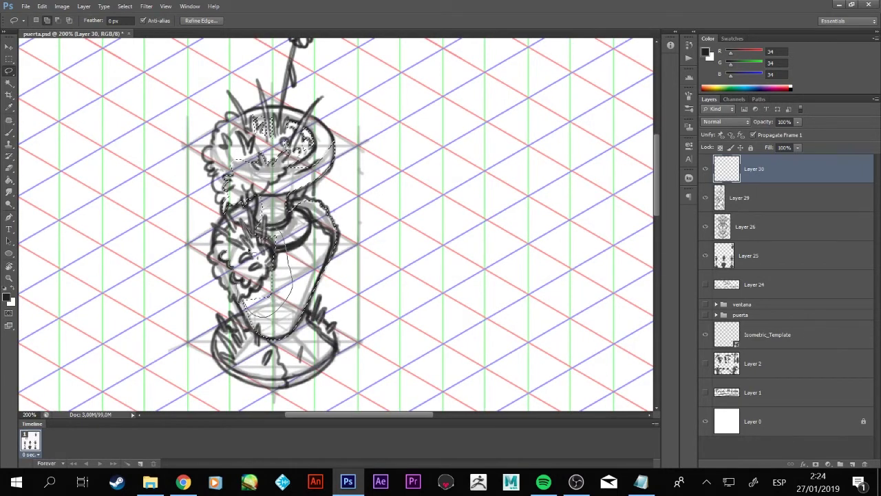
# - Extend the selection around the base, move the layer below the sketch, and fill it grey
pyautogui.scroll(-2, 236, 256)
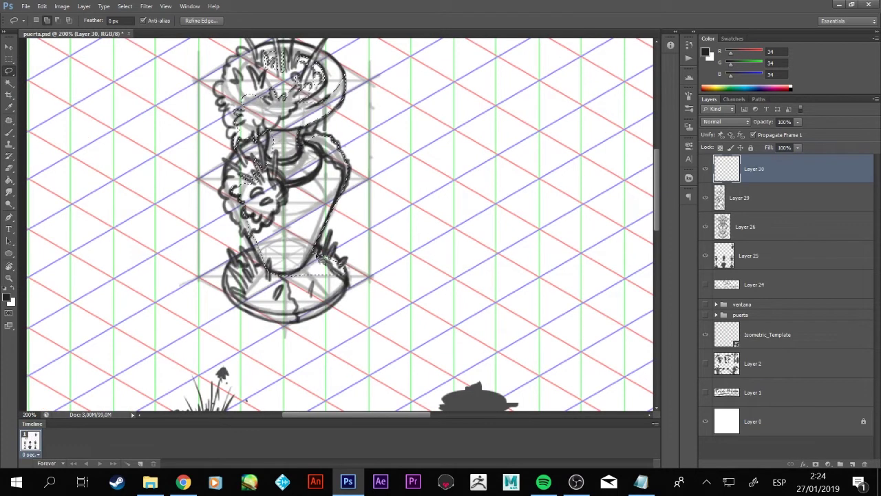
pyautogui.moveTo(224, 284); pyautogui.dragTo(344, 298)
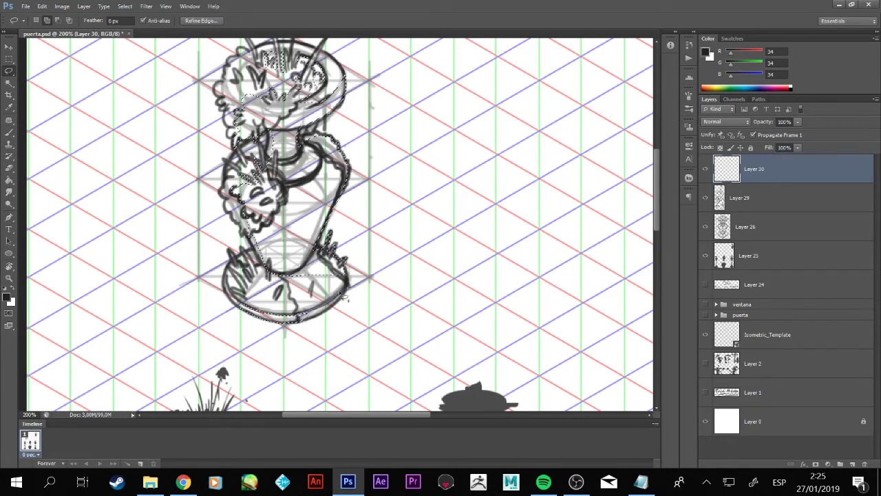
pyautogui.hotkey('ctrl', '-')
pyautogui.hotkey('ctrl', '[')
pyautogui.hotkey('ctrl', '[')
pyautogui.press('g')
pyautogui.click(324, 258)
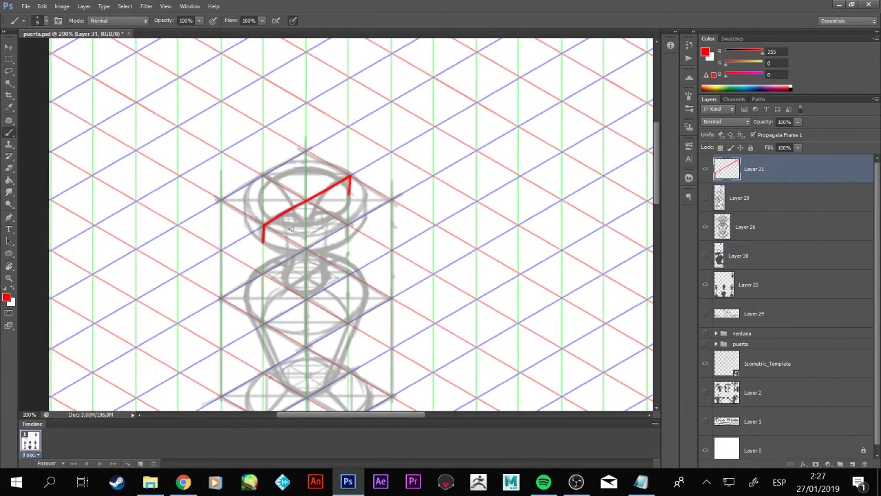
# - Draw red construction strokes over the vase sketch, ending with a diagonal base line
pyautogui.moveTo(290, 228); pyautogui.dragTo(295, 271)
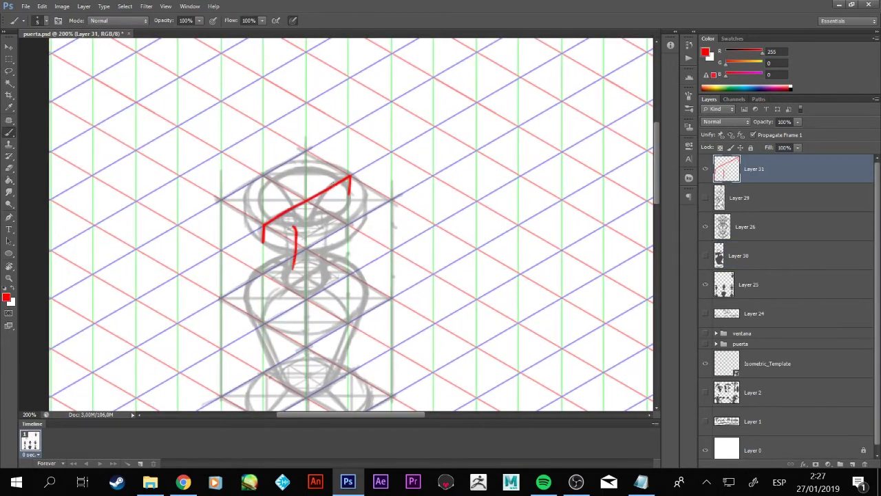
pyautogui.hotkey('ctrl', 'z')
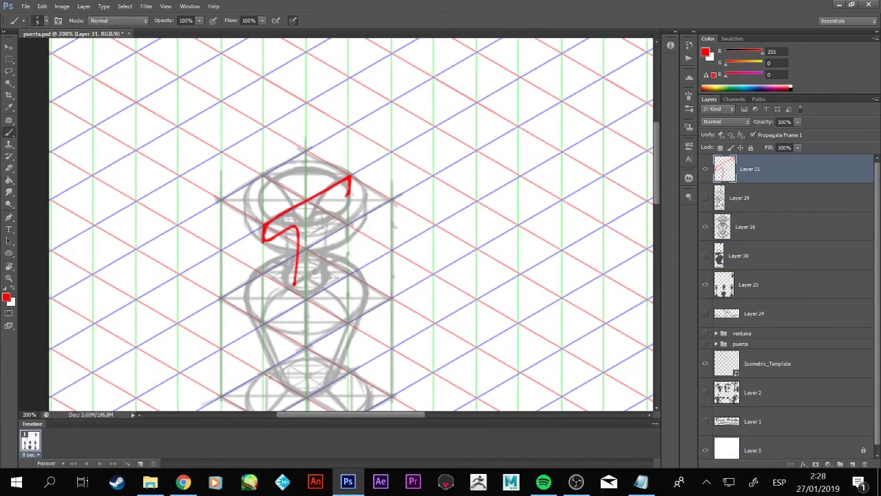
pyautogui.moveTo(343, 197); pyautogui.dragTo(351, 157)
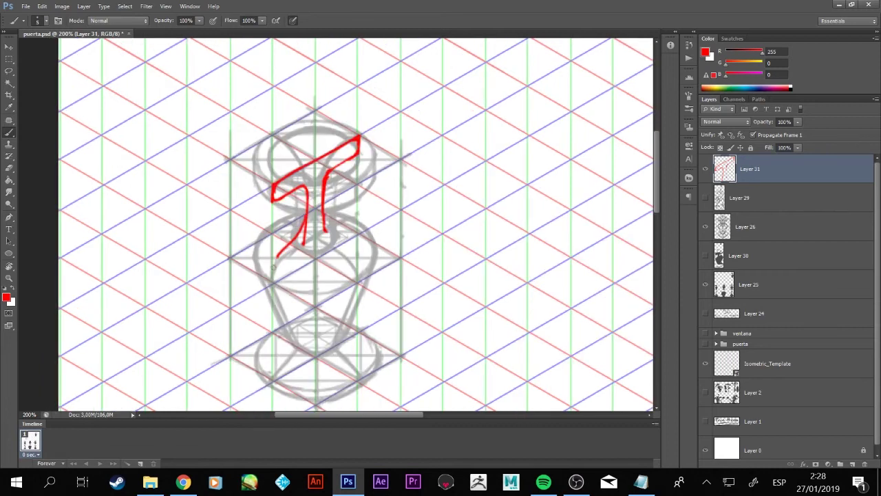
pyautogui.moveTo(301, 242); pyautogui.dragTo(270, 282)
pyautogui.moveTo(328, 227)
pyautogui.mouseDown()
pyautogui.moveTo(338, 222)
pyautogui.moveTo(337, 326)
pyautogui.mouseUp()
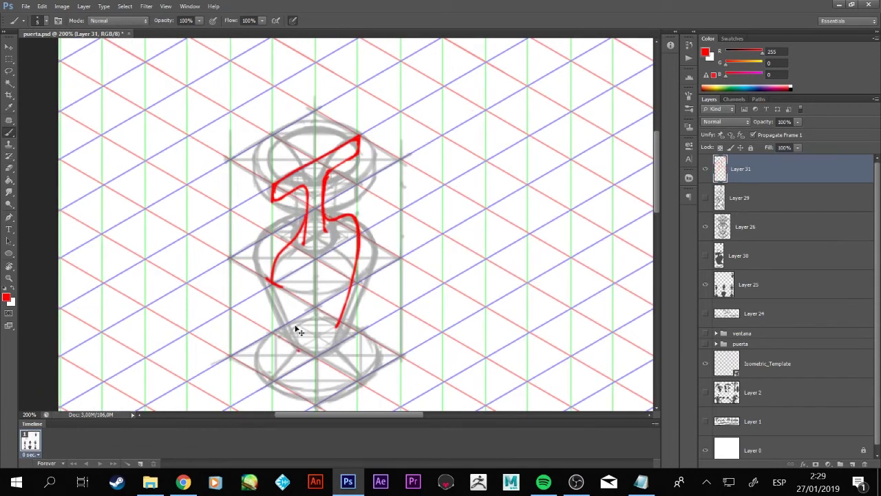
pyautogui.moveTo(300, 348); pyautogui.dragTo(272, 385)
pyautogui.moveTo(362, 330); pyautogui.dragTo(383, 298)
pyautogui.moveTo(292, 353); pyautogui.dragTo(381, 300)
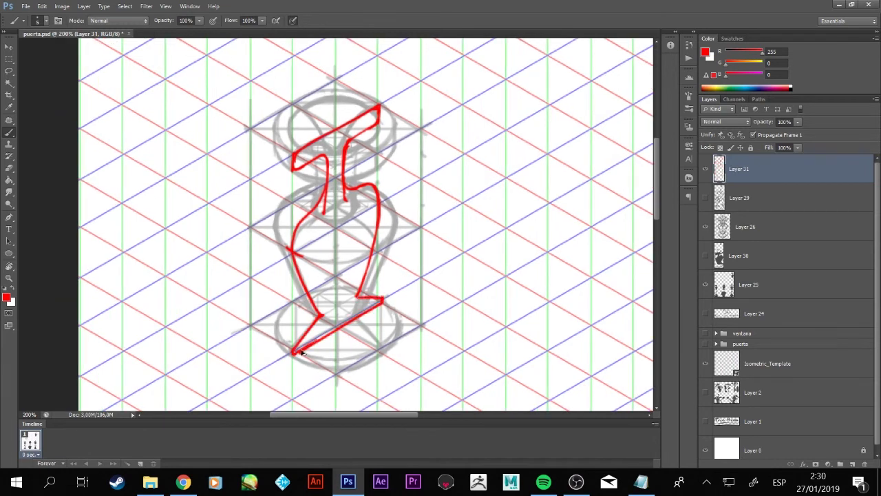
# - Add two red vertical side lines and horizontal projection lines across the vase
pyautogui.moveTo(303, 73); pyautogui.dragTo(303, 268)
pyautogui.moveTo(219, 123); pyautogui.dragTo(219, 319)
pyautogui.moveTo(306, 267); pyautogui.dragTo(511, 267)
pyautogui.moveTo(219, 319); pyautogui.dragTo(538, 319)
pyautogui.moveTo(511, 267); pyautogui.dragTo(557, 267)
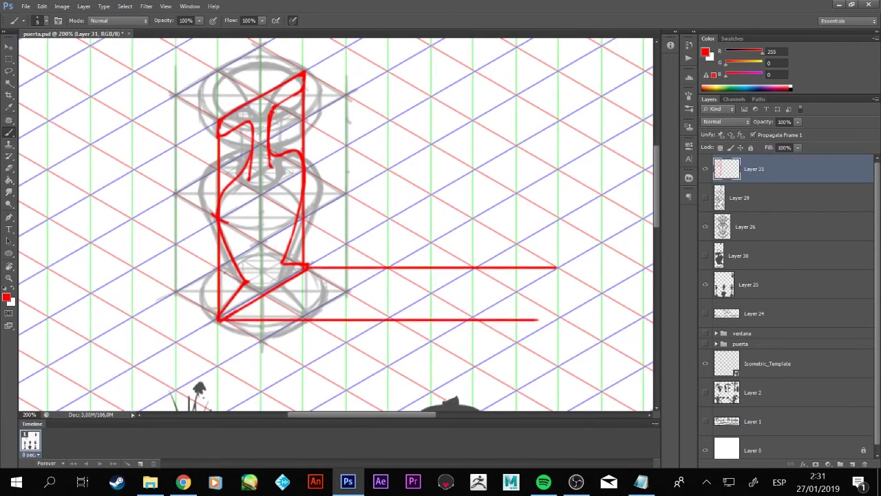
pyautogui.moveTo(272, 115)
pyautogui.mouseDown()
pyautogui.moveTo(272, 285)
pyautogui.moveTo(529, 289)
pyautogui.mouseUp()
pyautogui.moveTo(253, 127)
pyautogui.mouseDown()
pyautogui.moveTo(253, 299)
pyautogui.moveTo(518, 300)
pyautogui.mouseUp()
# - With the canvas rotated to the grid, draw straight horizontal red projection lines
pyautogui.moveTo(207, 139); pyautogui.dragTo(518, 139)
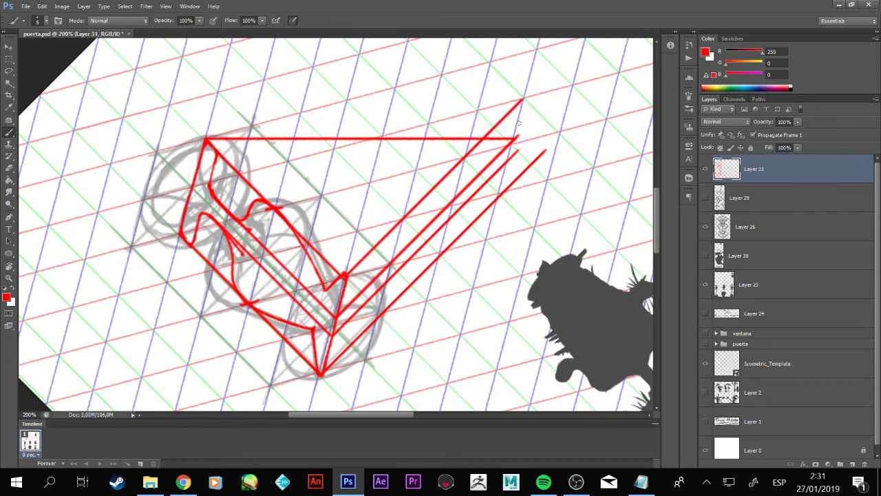
pyautogui.moveTo(165, 234); pyautogui.dragTo(518, 234)
pyautogui.moveTo(214, 192); pyautogui.dragTo(487, 191)
pyautogui.moveTo(201, 213); pyautogui.dragTo(497, 212)
pyautogui.moveTo(236, 303); pyautogui.dragTo(365, 303)
pyautogui.moveTo(276, 206); pyautogui.dragTo(449, 207)
pyautogui.moveTo(365, 303); pyautogui.dragTo(434, 303)
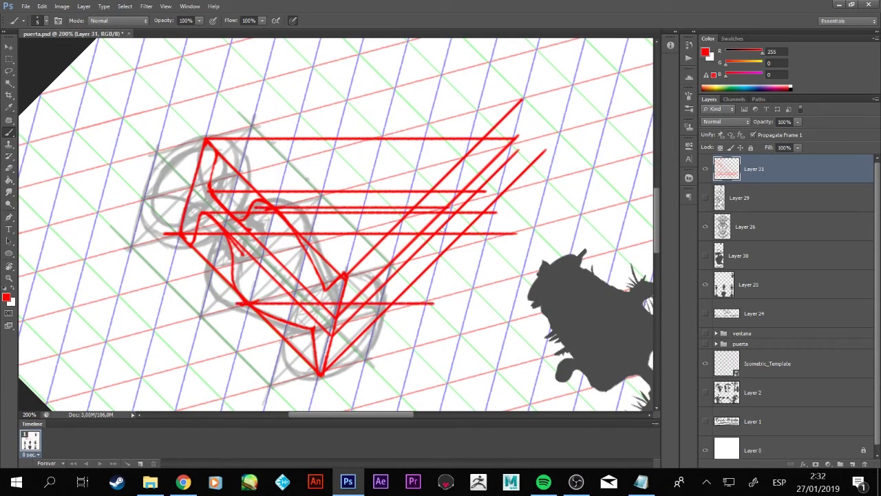
pyautogui.moveTo(320, 327); pyautogui.dragTo(387, 328)
pyautogui.moveTo(344, 289); pyautogui.dragTo(376, 289)
pyautogui.moveTo(502, 265); pyautogui.dragTo(419, 321)
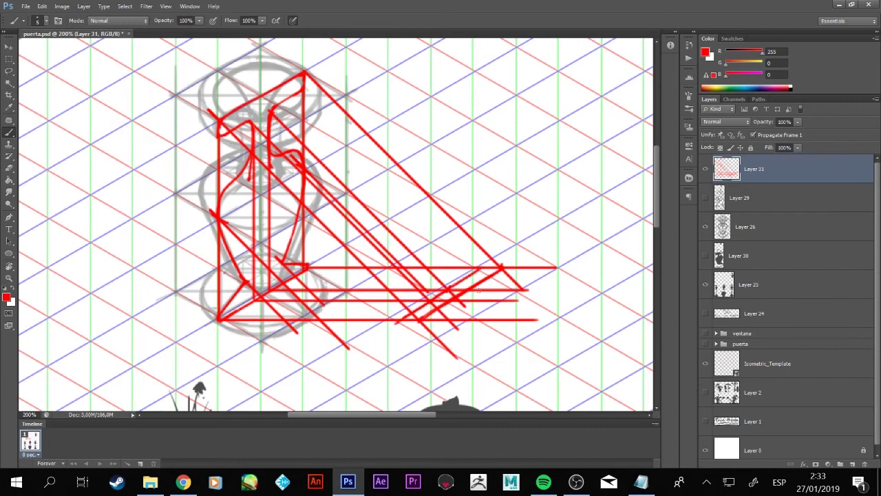
# - Trace the projected cast shadow's outline in blue along the red lines
pyautogui.moveTo(448, 303)
pyautogui.mouseDown()
pyautogui.moveTo(412, 319)
pyautogui.moveTo(494, 270)
pyautogui.moveTo(413, 302)
pyautogui.mouseUp()
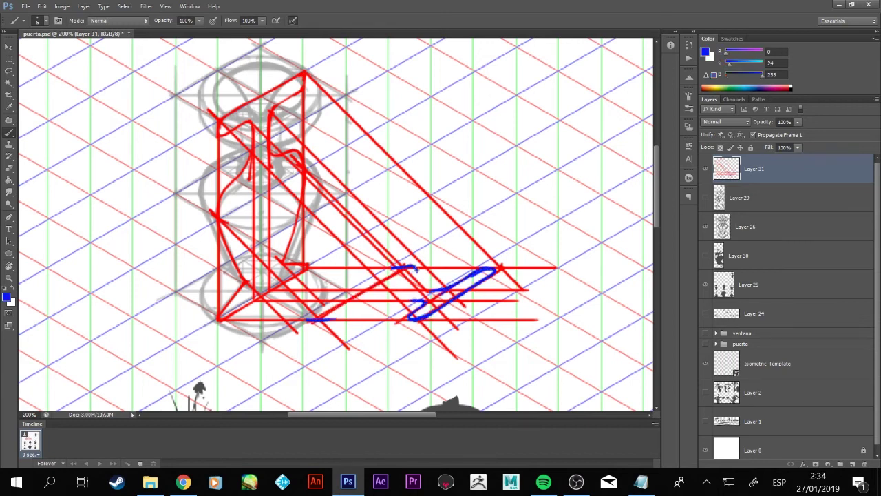
pyautogui.moveTo(411, 269)
pyautogui.mouseDown()
pyautogui.moveTo(433, 291)
pyautogui.moveTo(319, 319)
pyautogui.mouseUp()
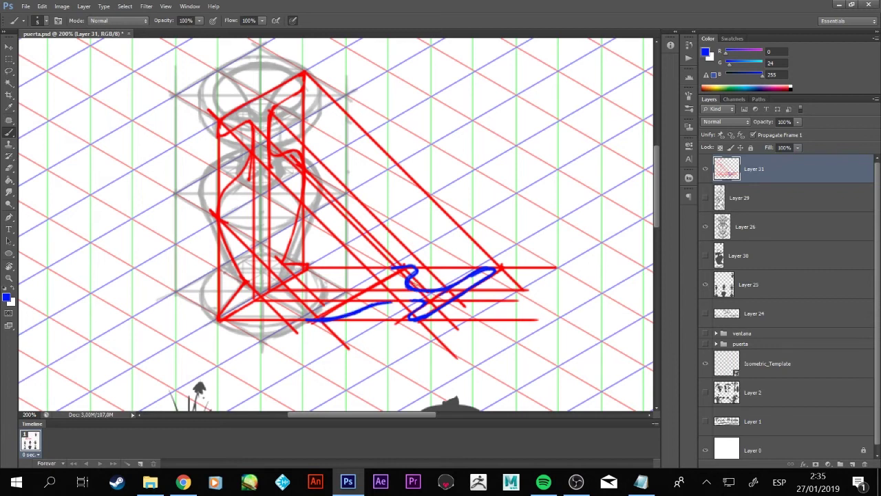
pyautogui.moveTo(417, 300); pyautogui.dragTo(324, 321)
pyautogui.moveTo(303, 284)
pyautogui.mouseDown()
pyautogui.moveTo(244, 306)
pyautogui.moveTo(319, 321)
pyautogui.mouseUp()
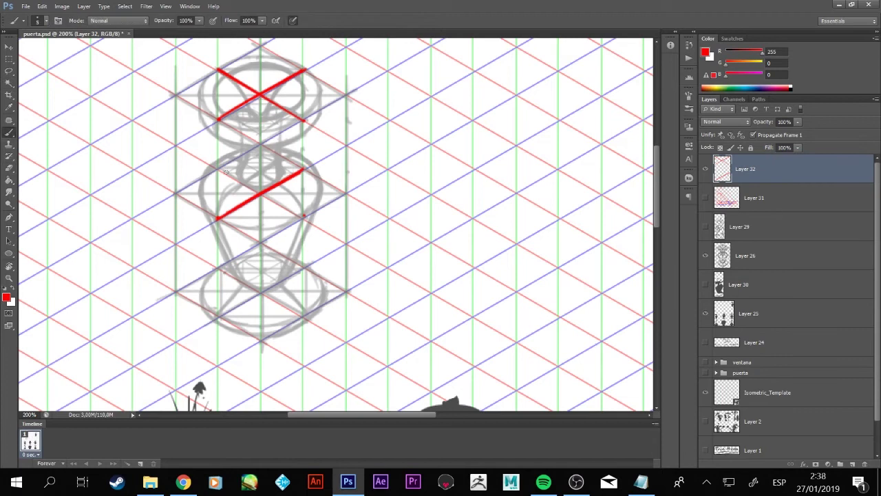
# - On Layer 32, redraw the red vase box with its crosses, vertical edges and ground lines
pyautogui.moveTo(222, 169); pyautogui.dragTo(303, 219)
pyautogui.moveTo(243, 259); pyautogui.dragTo(282, 282)
pyautogui.moveTo(244, 282); pyautogui.dragTo(279, 261)
pyautogui.moveTo(303, 122); pyautogui.dragTo(303, 322)
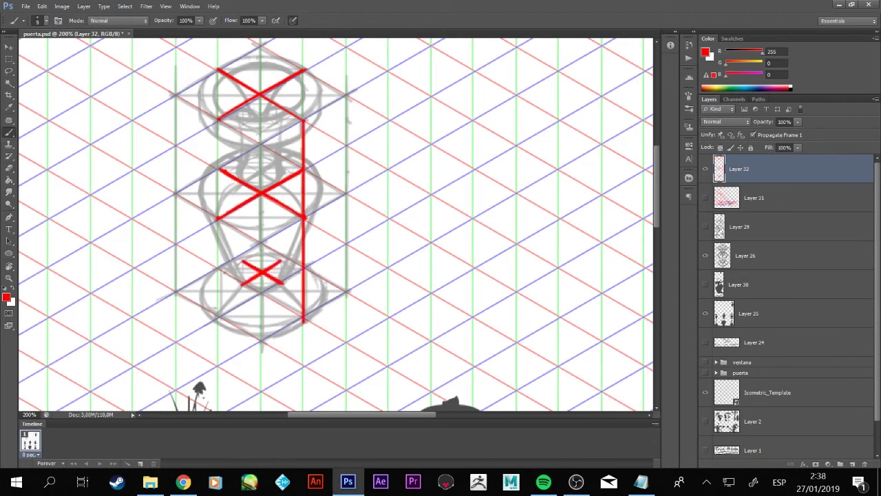
pyautogui.moveTo(219, 322); pyautogui.dragTo(219, 120)
pyautogui.moveTo(303, 121); pyautogui.dragTo(303, 69)
pyautogui.moveTo(304, 270); pyautogui.dragTo(651, 271)
pyautogui.moveTo(219, 322); pyautogui.dragTo(614, 322)
pyautogui.moveTo(219, 120); pyautogui.dragTo(219, 68)
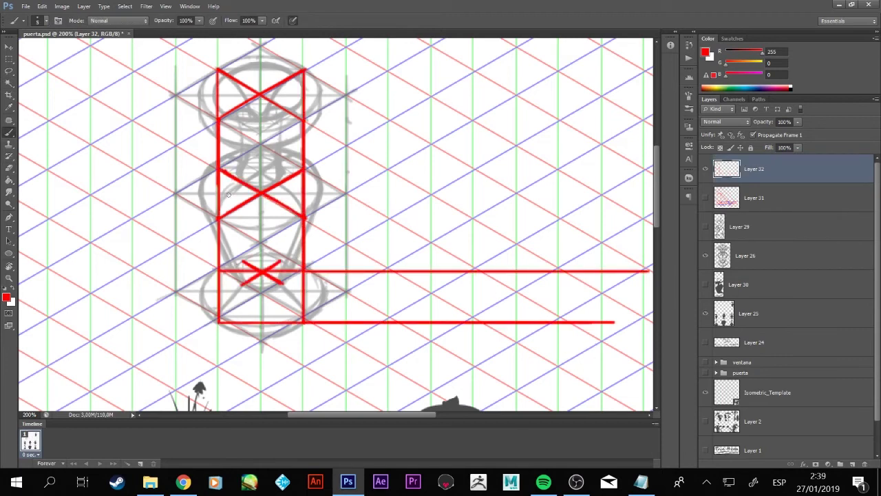
pyautogui.moveTo(217, 185)
pyautogui.mouseDown()
pyautogui.moveTo(218, 274)
pyautogui.moveTo(303, 321)
pyautogui.mouseUp()
# - Add a small red box at the vase base and extend the horizontal ground lines
pyautogui.moveTo(283, 286); pyautogui.dragTo(282, 314)
pyautogui.moveTo(305, 312); pyautogui.dragTo(624, 312)
pyautogui.moveTo(241, 288); pyautogui.dragTo(241, 313)
pyautogui.moveTo(239, 312); pyautogui.dragTo(285, 312)
pyautogui.moveTo(297, 282); pyautogui.dragTo(611, 282)
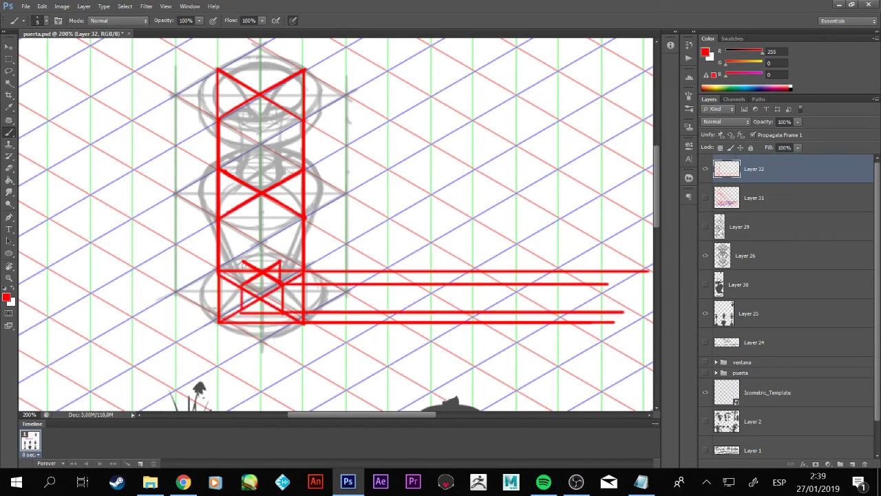
# - Draw red parallel projection lines from the box corners down onto the ground
pyautogui.moveTo(331, 228); pyautogui.dragTo(386, 180)
pyautogui.moveTo(202, 138); pyautogui.dragTo(548, 137)
pyautogui.moveTo(237, 173); pyautogui.dragTo(594, 173)
pyautogui.moveTo(269, 200)
pyautogui.mouseDown()
pyautogui.moveTo(513, 200)
pyautogui.moveTo(522, 212)
pyautogui.mouseUp()
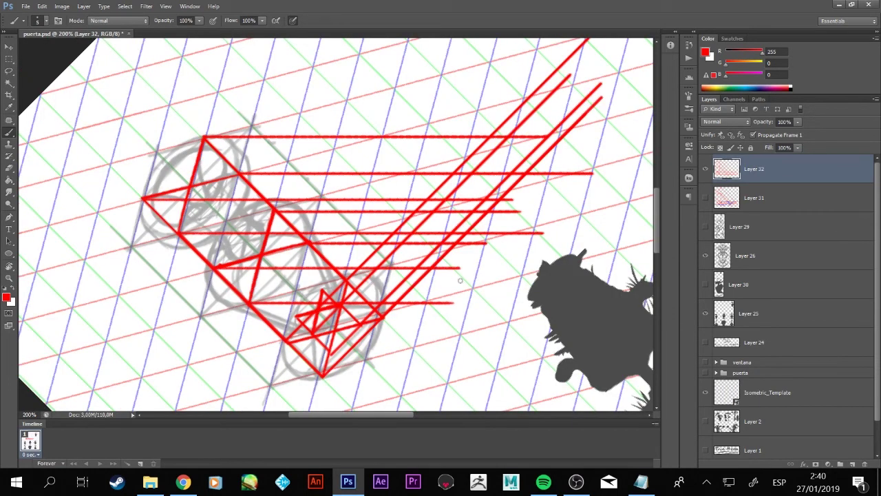
pyautogui.moveTo(331, 289); pyautogui.dragTo(414, 207)
pyautogui.moveTo(422, 321); pyautogui.dragTo(509, 270)
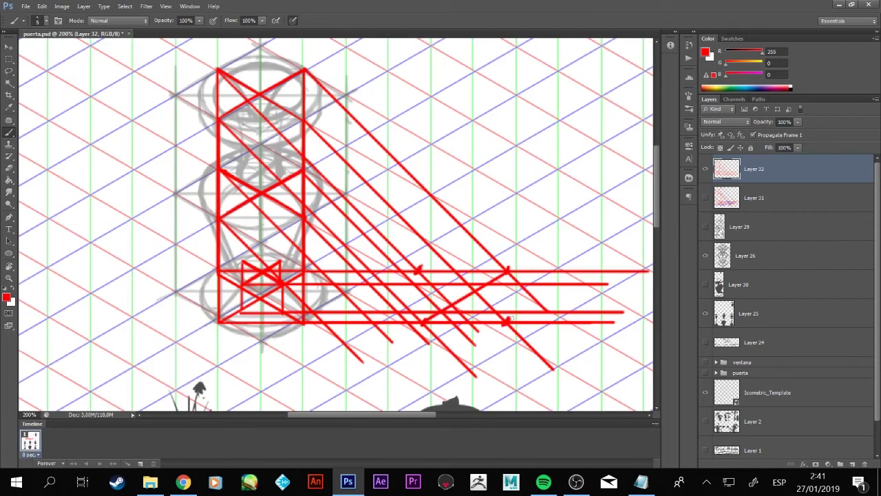
# - Outline the blue shadow parallelogram on the ground
pyautogui.moveTo(455, 355); pyautogui.dragTo(561, 286)
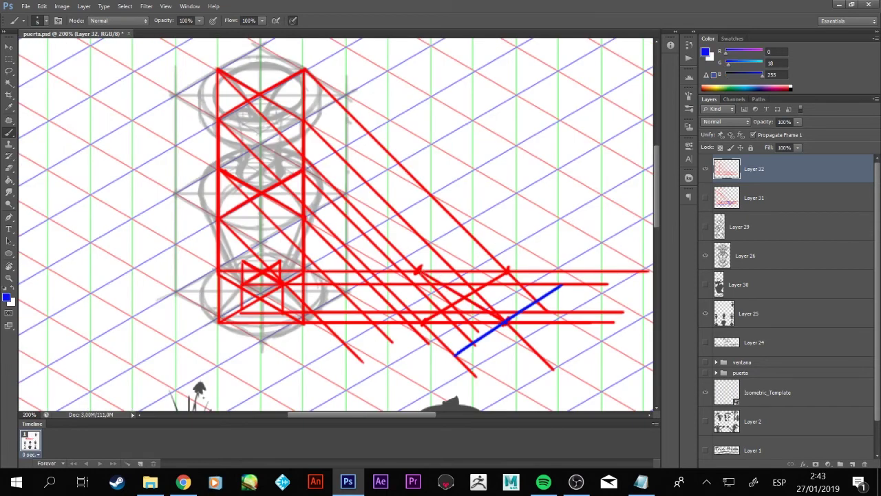
pyautogui.moveTo(367, 309); pyautogui.dragTo(470, 245)
pyautogui.moveTo(384, 301); pyautogui.dragTo(460, 349)
pyautogui.moveTo(424, 324); pyautogui.dragTo(506, 273)
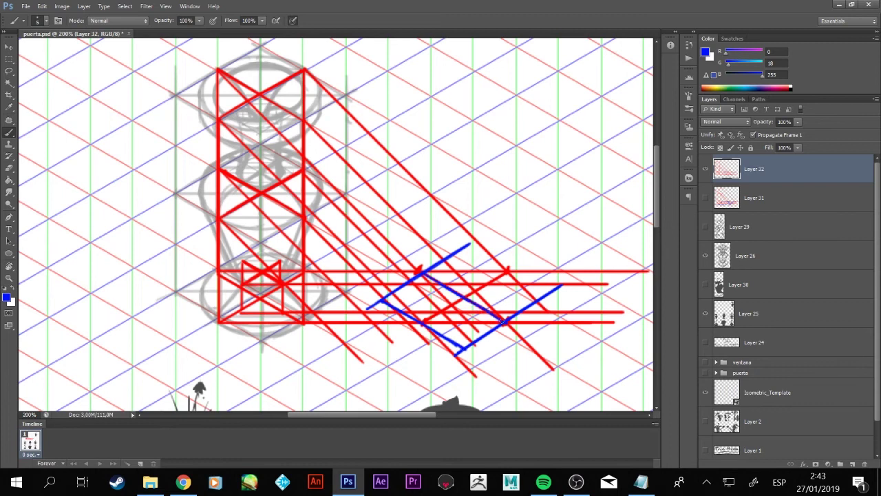
pyautogui.moveTo(418, 275); pyautogui.dragTo(504, 322)
pyautogui.moveTo(551, 293)
pyautogui.mouseDown()
pyautogui.moveTo(466, 247)
pyautogui.moveTo(381, 297)
pyautogui.mouseUp()
# - Add a blue centre line and grid guide lines inside the diamond
pyautogui.moveTo(464, 250); pyautogui.dragTo(463, 349)
pyautogui.moveTo(504, 272); pyautogui.dragTo(505, 321)
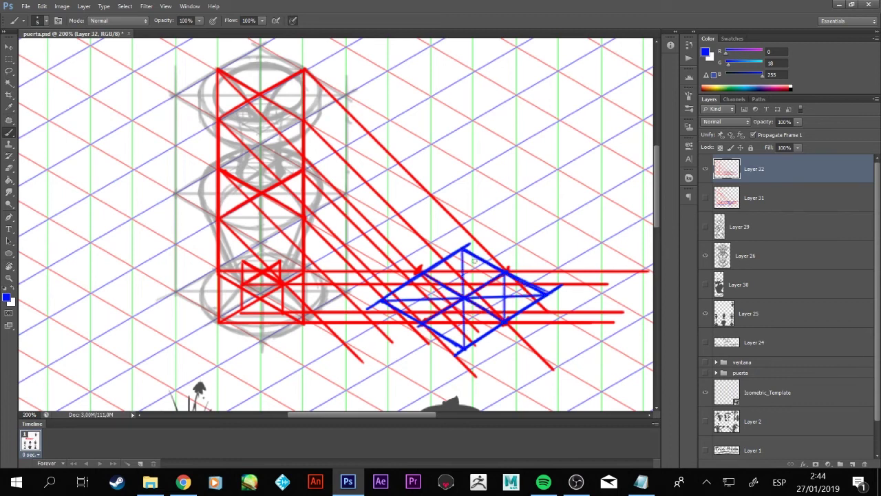
pyautogui.moveTo(422, 273); pyautogui.dragTo(422, 323)
pyautogui.moveTo(421, 272); pyautogui.dragTo(505, 272)
pyautogui.moveTo(422, 323)
pyautogui.mouseDown()
pyautogui.moveTo(505, 322)
pyautogui.moveTo(489, 265)
pyautogui.moveTo(406, 303)
pyautogui.moveTo(482, 338)
pyautogui.mouseUp()
# - Lasso-select the blue diamond and place a copy of it to the left
pyautogui.press('l')
pyautogui.click(705, 197)
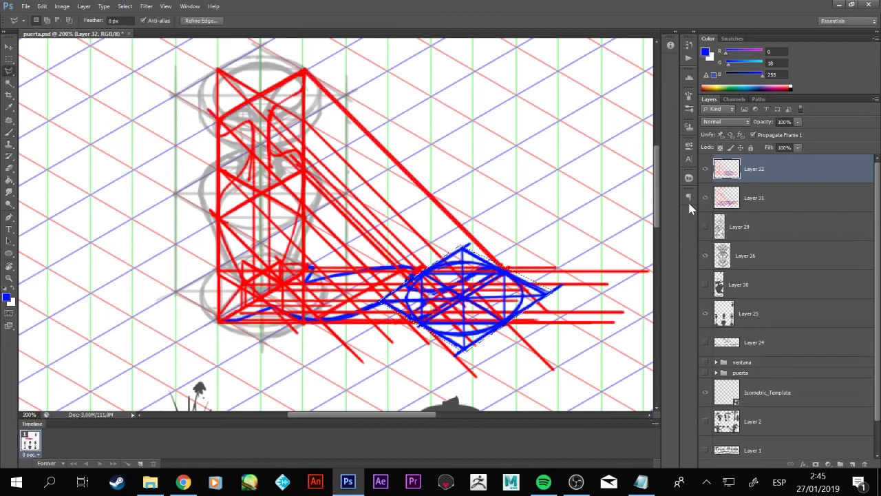
pyautogui.moveTo(524, 301); pyautogui.dragTo(417, 300)
pyautogui.hotkey('ctrl', 'd')
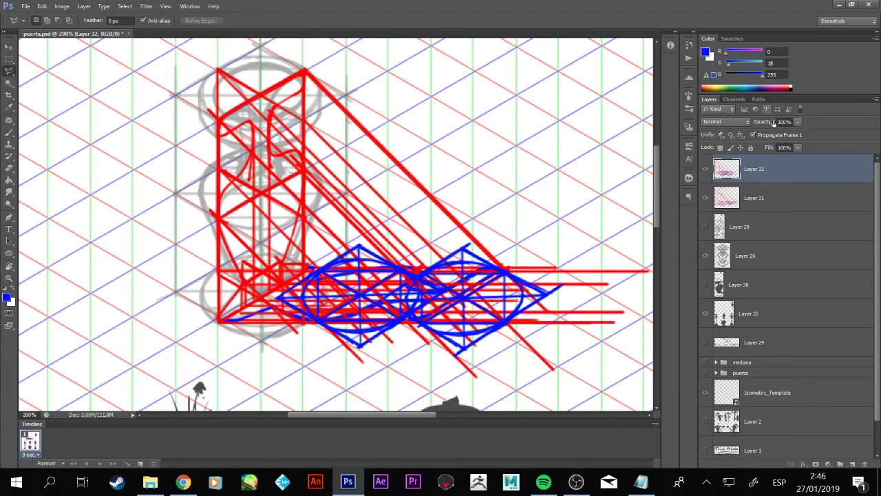
# - On new Layer 33, brush grey ellipse outlines for the cast shadow around both diamonds
pyautogui.click(706, 226)
pyautogui.moveTo(399, 305); pyautogui.dragTo(447, 334)
pyautogui.press('b')
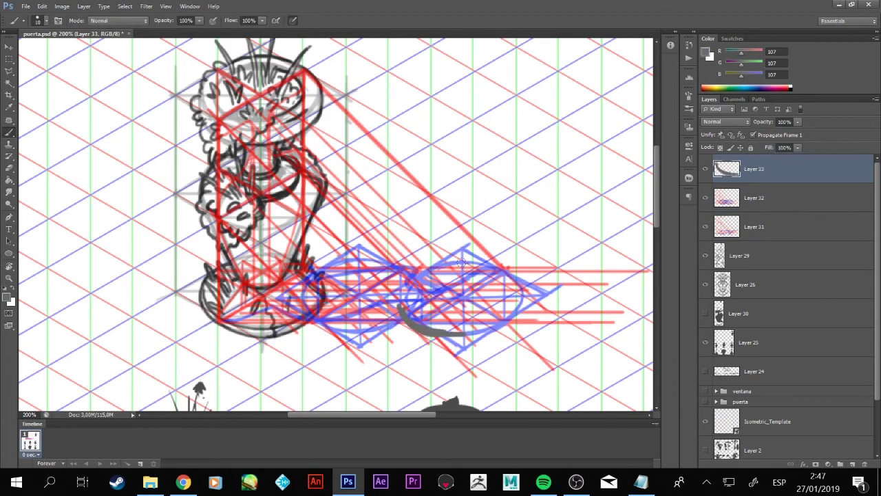
pyautogui.moveTo(474, 260); pyautogui.dragTo(404, 305)
pyautogui.moveTo(403, 266)
pyautogui.mouseDown()
pyautogui.moveTo(351, 259)
pyautogui.moveTo(326, 307)
pyautogui.mouseUp()
pyautogui.moveTo(467, 262)
pyautogui.mouseDown()
pyautogui.moveTo(444, 329)
pyautogui.moveTo(495, 324)
pyautogui.mouseUp()
pyautogui.moveTo(401, 314); pyautogui.dragTo(311, 323)
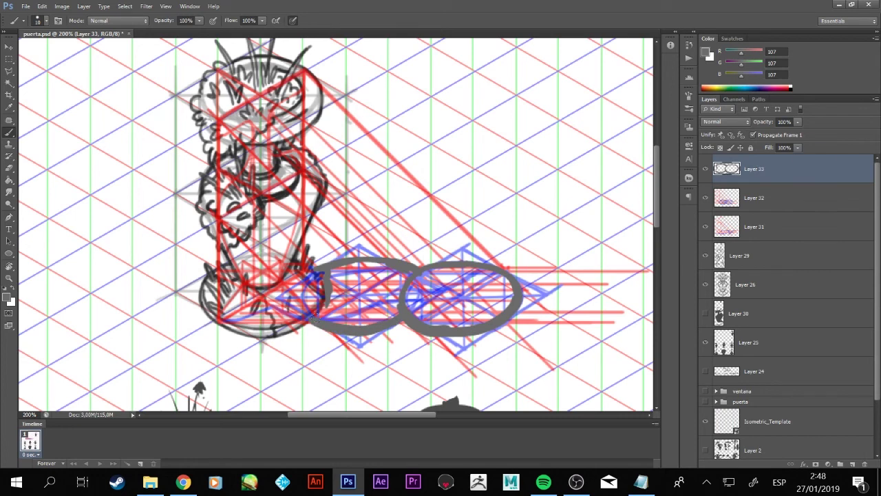
pyautogui.moveTo(336, 270); pyautogui.dragTo(279, 340)
# - Magic Wand the ellipse interiors, expand the selection, fill it grey and deselect
pyautogui.press('w')
pyautogui.click(462, 296)
pyautogui.keyDown('shift'); pyautogui.click(365, 296); pyautogui.keyUp('shift')
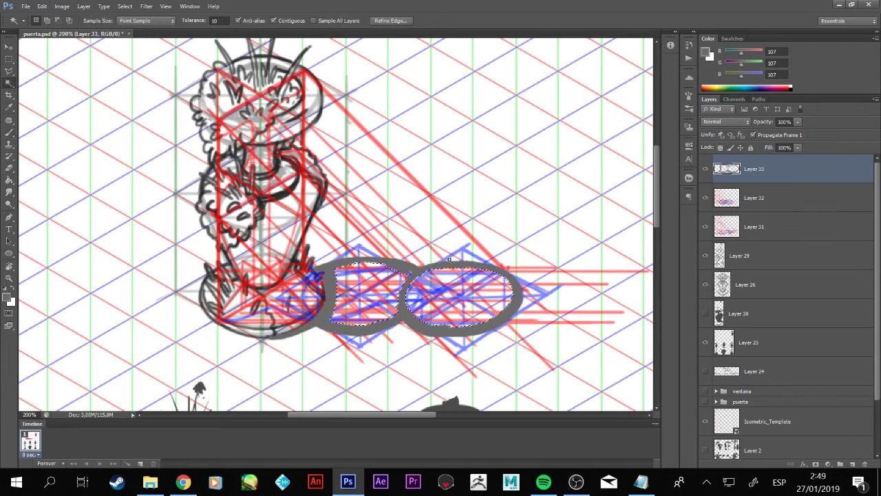
pyautogui.press('l')
pyautogui.click(124, 7)
pyautogui.click(310, 184)
pyautogui.press('Return')
pyautogui.hotkey('alt', 'BackSpace')
pyautogui.hotkey('ctrl', 'd')
# - Paint the stem's shadow with grassy edges and hide construction Layers 31–32
pyautogui.press('b')
pyautogui.moveTo(452, 288); pyautogui.dragTo(376, 322)
pyautogui.moveTo(447, 320); pyautogui.dragTo(510, 316)
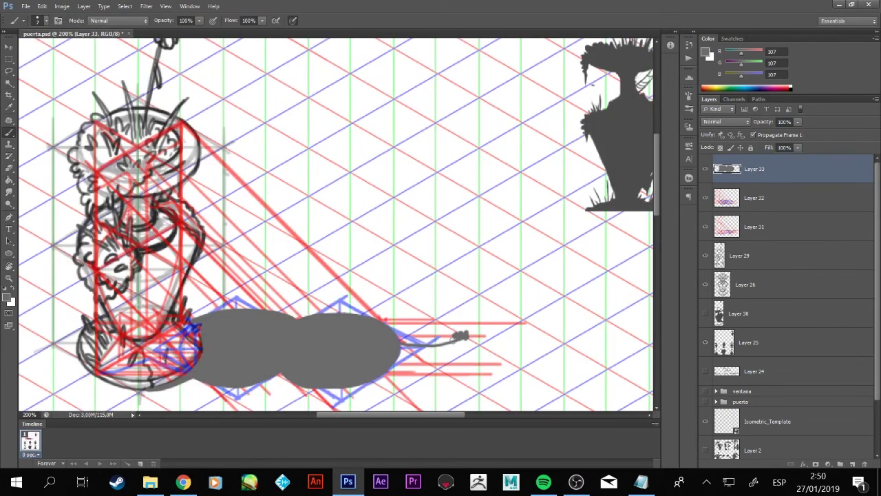
pyautogui.moveTo(446, 321)
pyautogui.mouseDown()
pyautogui.moveTo(470, 313)
pyautogui.moveTo(474, 351)
pyautogui.mouseUp()
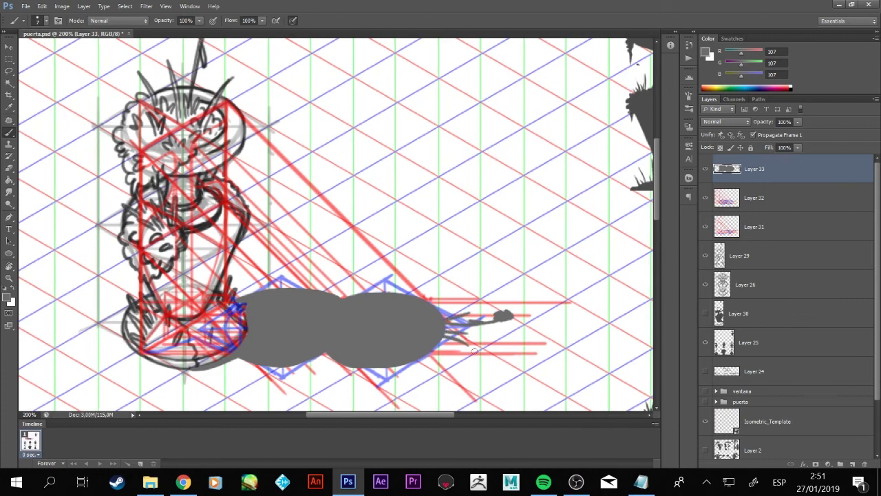
pyautogui.moveTo(329, 365)
pyautogui.mouseDown()
pyautogui.moveTo(369, 373)
pyautogui.moveTo(356, 373)
pyautogui.mouseUp()
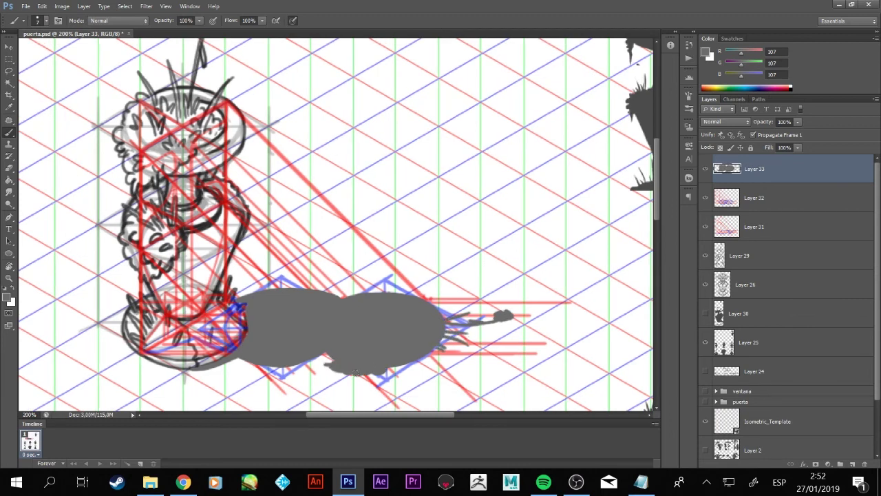
pyautogui.moveTo(705, 198)
pyautogui.mouseDown()
pyautogui.moveTo(705, 227)
pyautogui.moveTo(706, 198)
pyautogui.mouseUp()
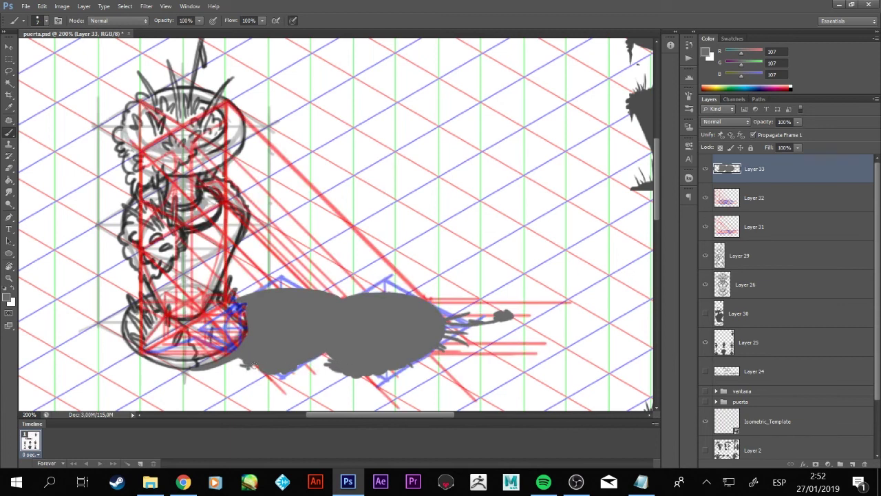
pyautogui.moveTo(253, 366); pyautogui.dragTo(275, 374)
pyautogui.moveTo(705, 198); pyautogui.dragTo(705, 226)
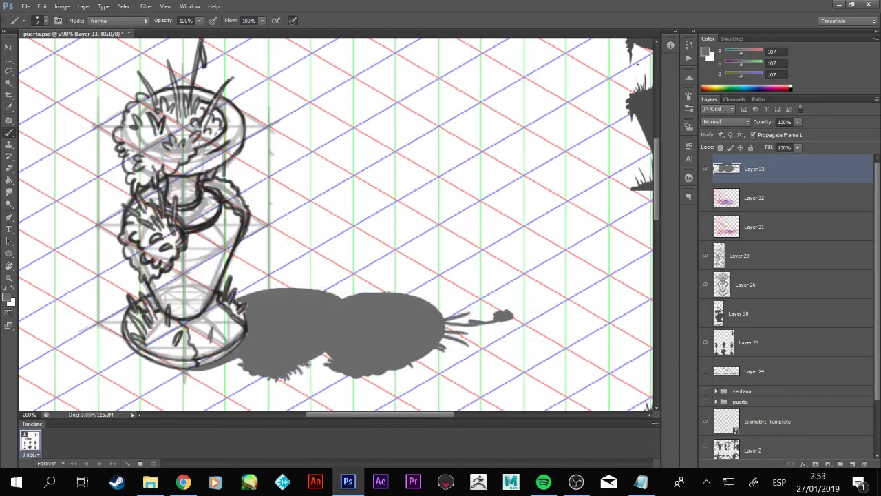
pyautogui.moveTo(337, 297)
pyautogui.mouseDown()
pyautogui.moveTo(315, 288)
pyautogui.moveTo(334, 332)
pyautogui.moveTo(307, 315)
pyautogui.mouseUp()
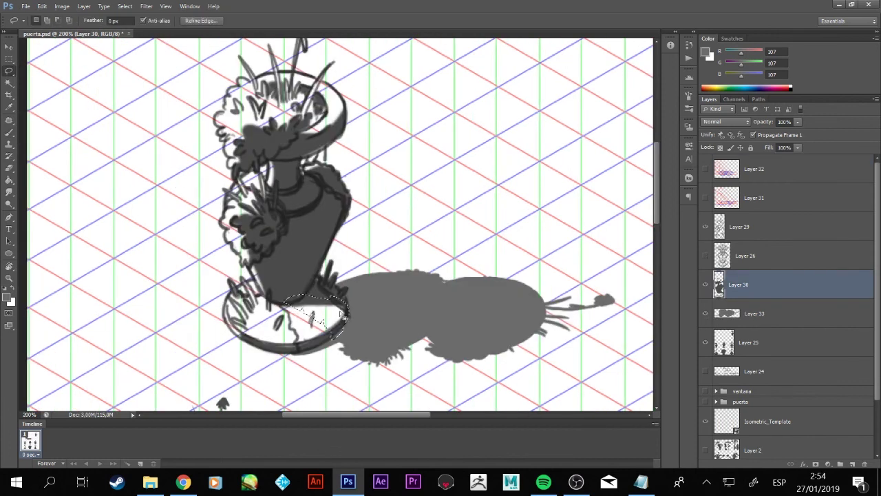
# - Group the vase sketch and shadow layers into a folder named 'vasija', then deselect it
pyautogui.rightClick(347, 316)
pyautogui.click(353, 322)
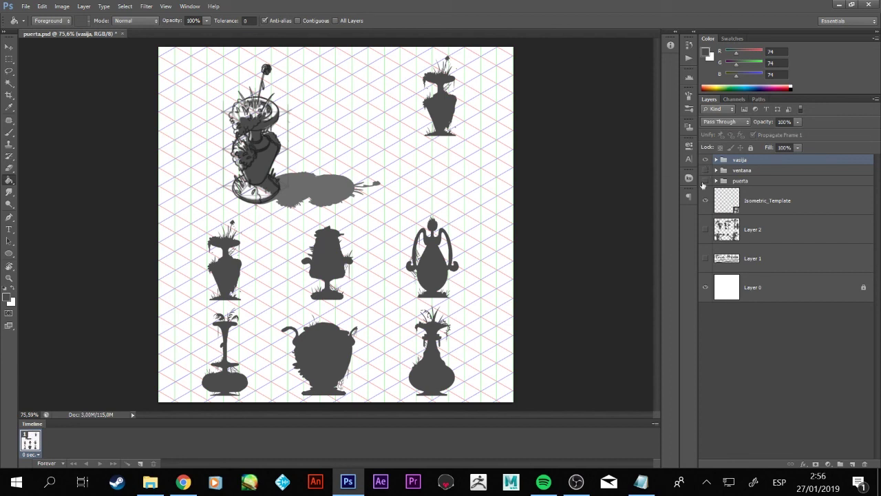
pyautogui.click(766, 327)
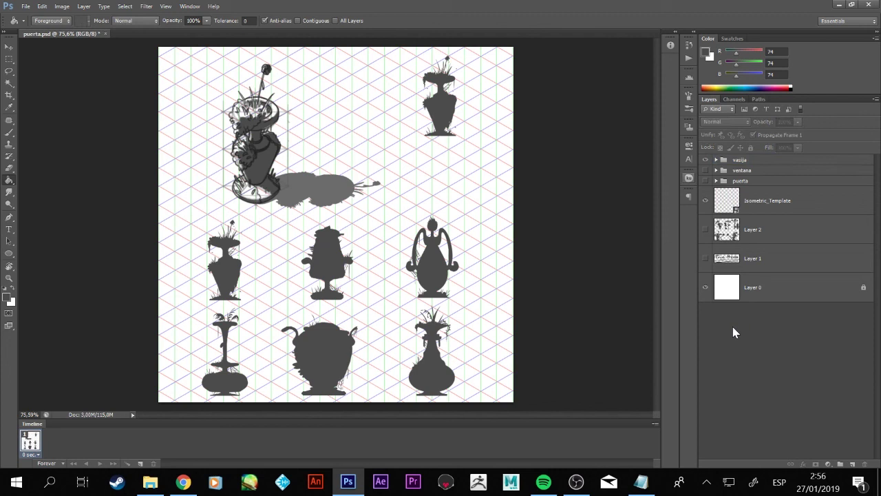